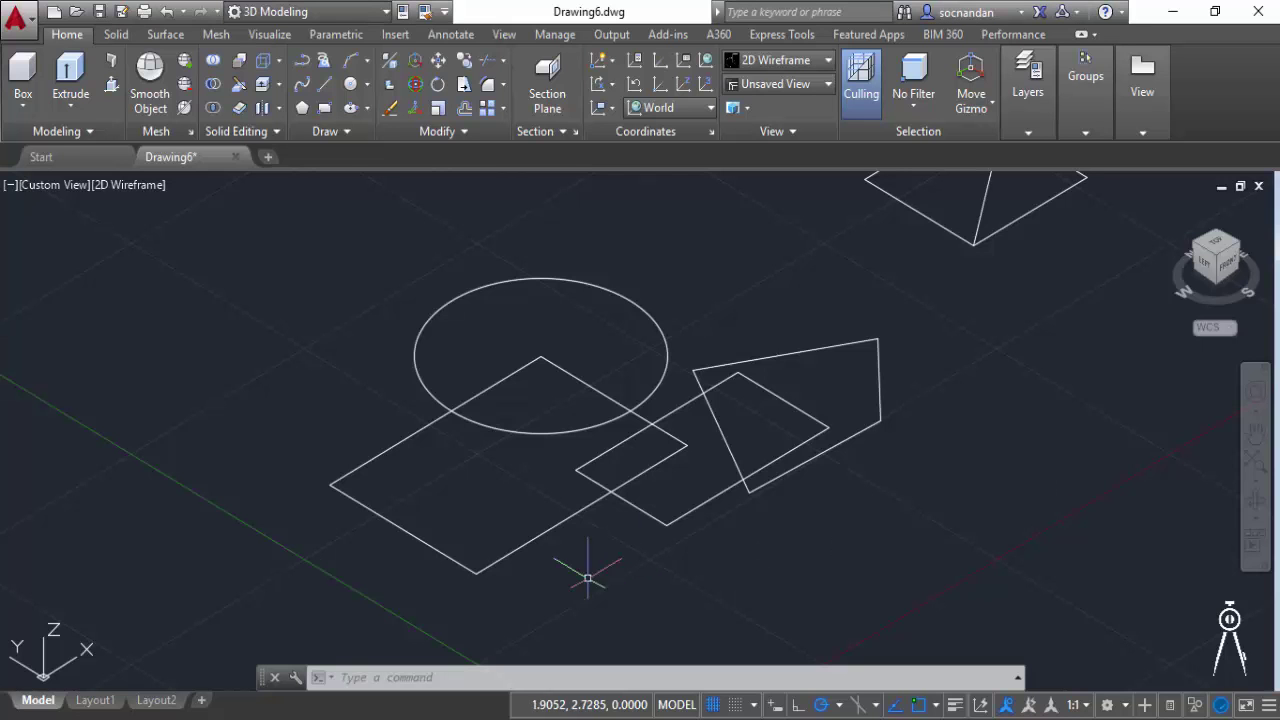
Step: Locate the Presspull tool in the Home tab's Modeling panel
mouse_move(465, 567)
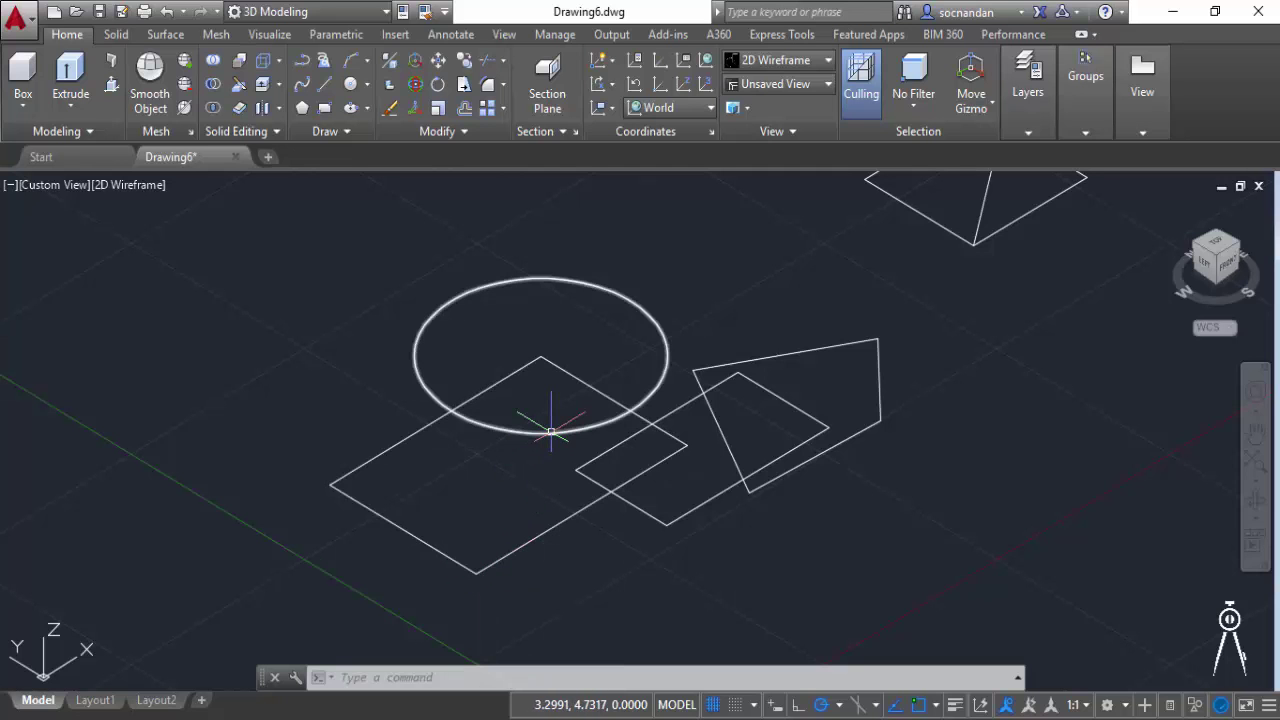
mouse_move(551, 432)
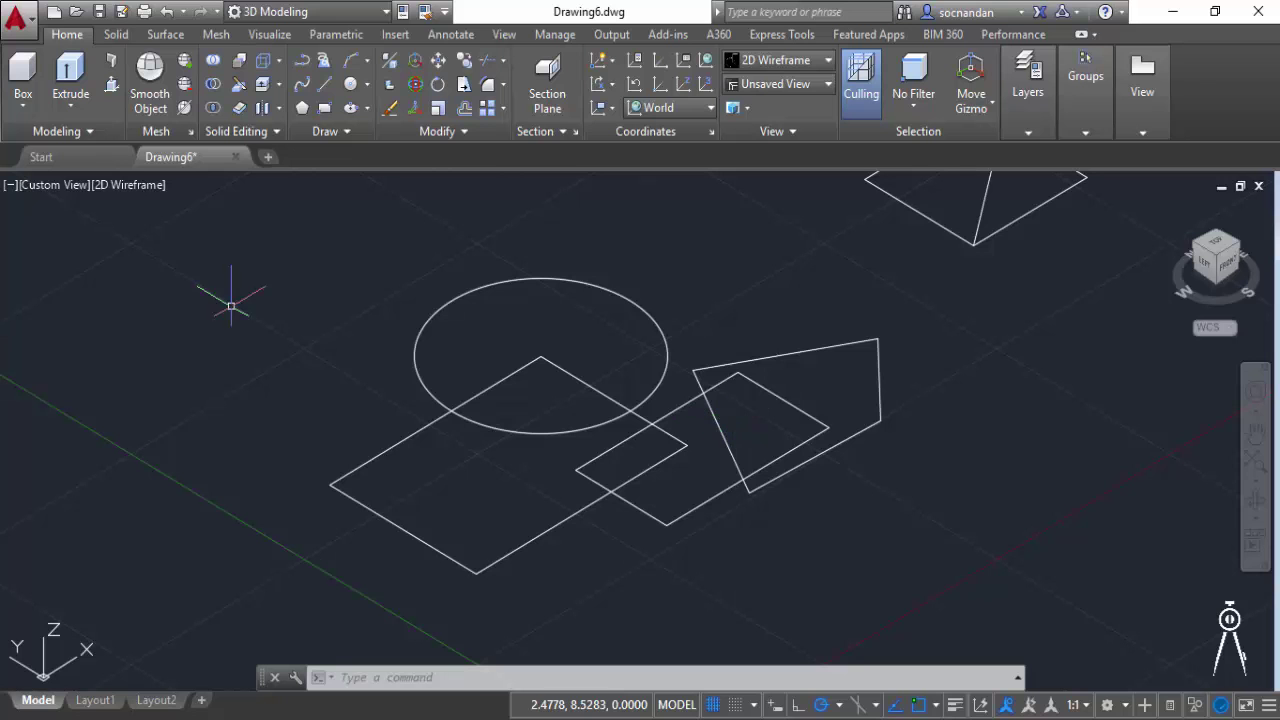
Step: With PRESSPULL, extrude the square's bounded area into a block and the triangular overlap into a taller prism
left_click(116, 88)
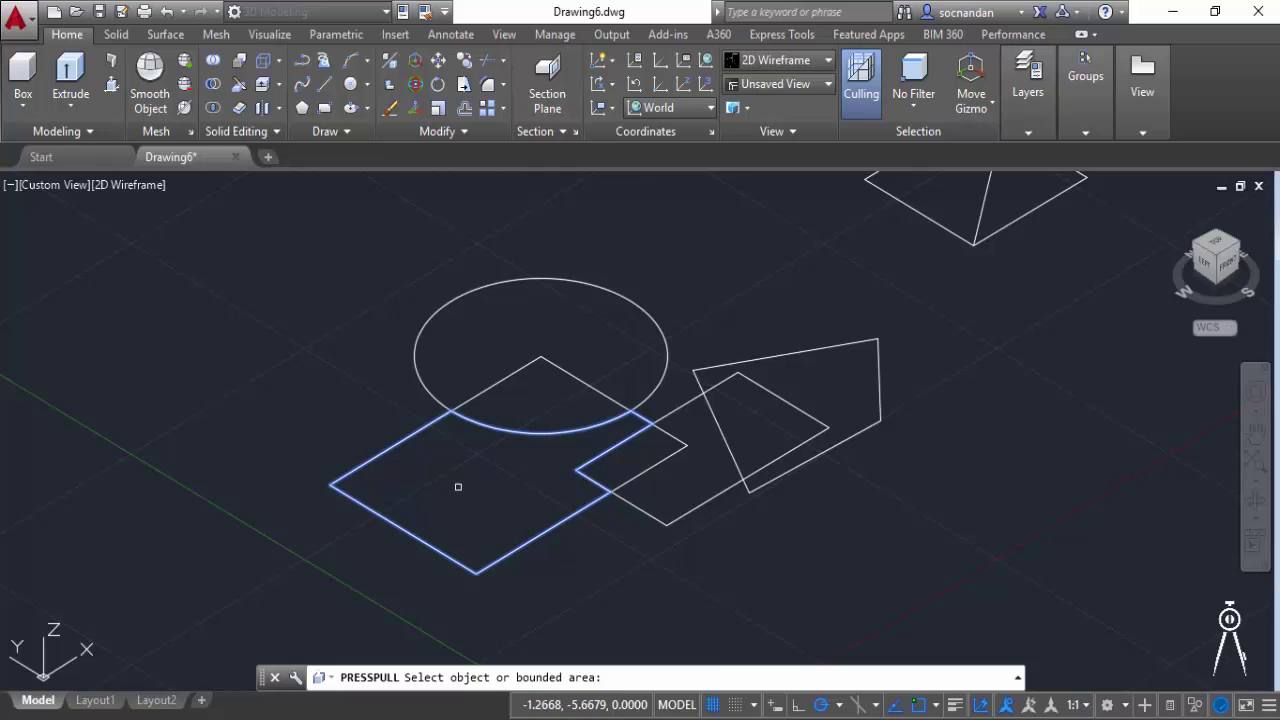
left_click(458, 486)
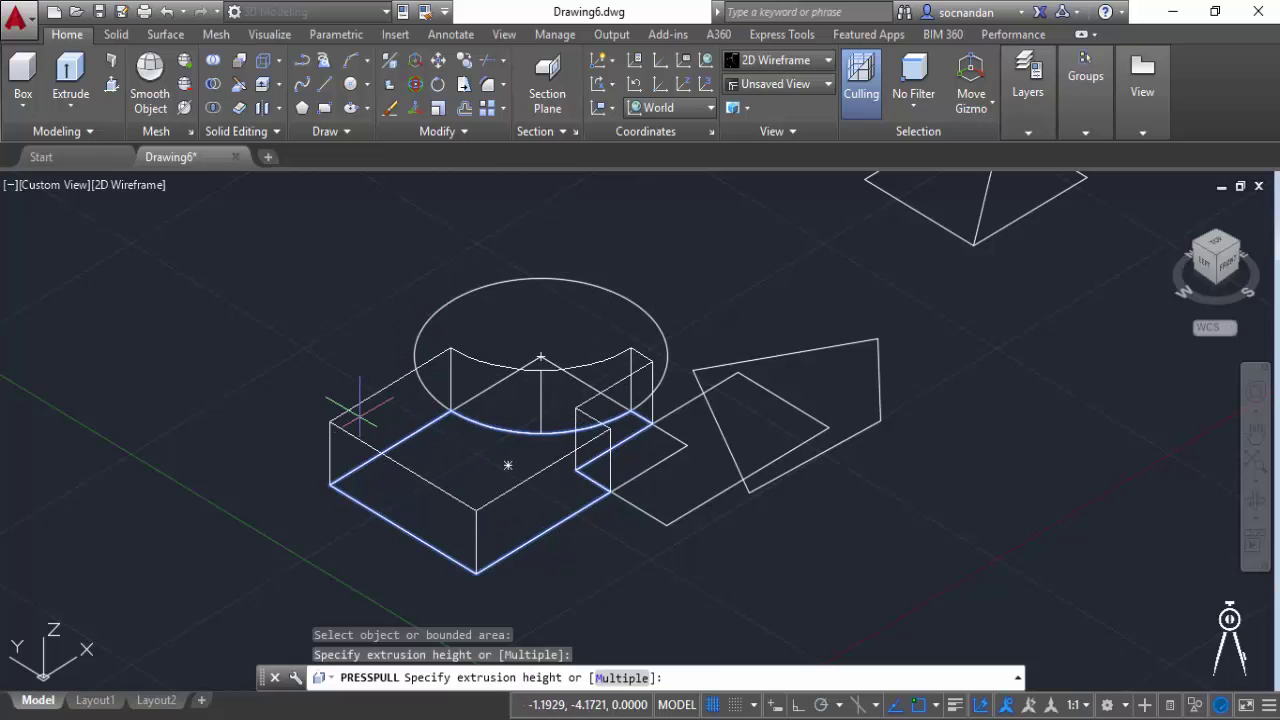
left_click(507, 465)
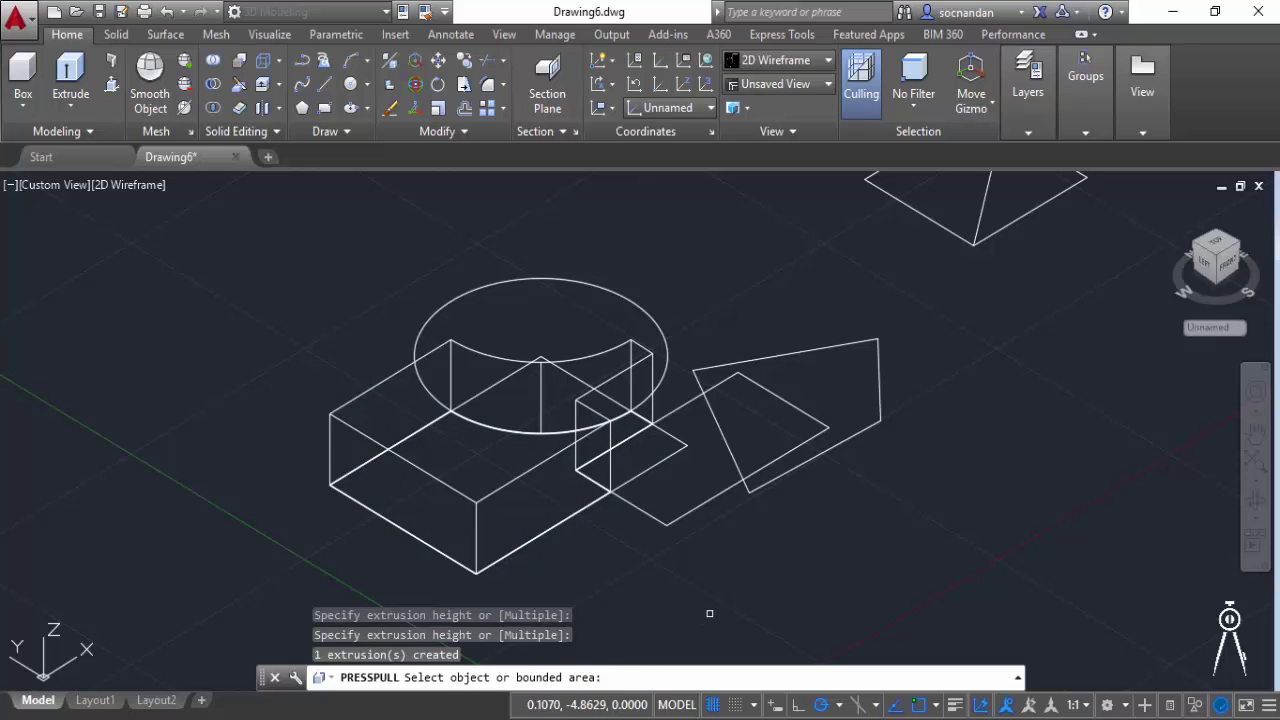
left_click(748, 425)
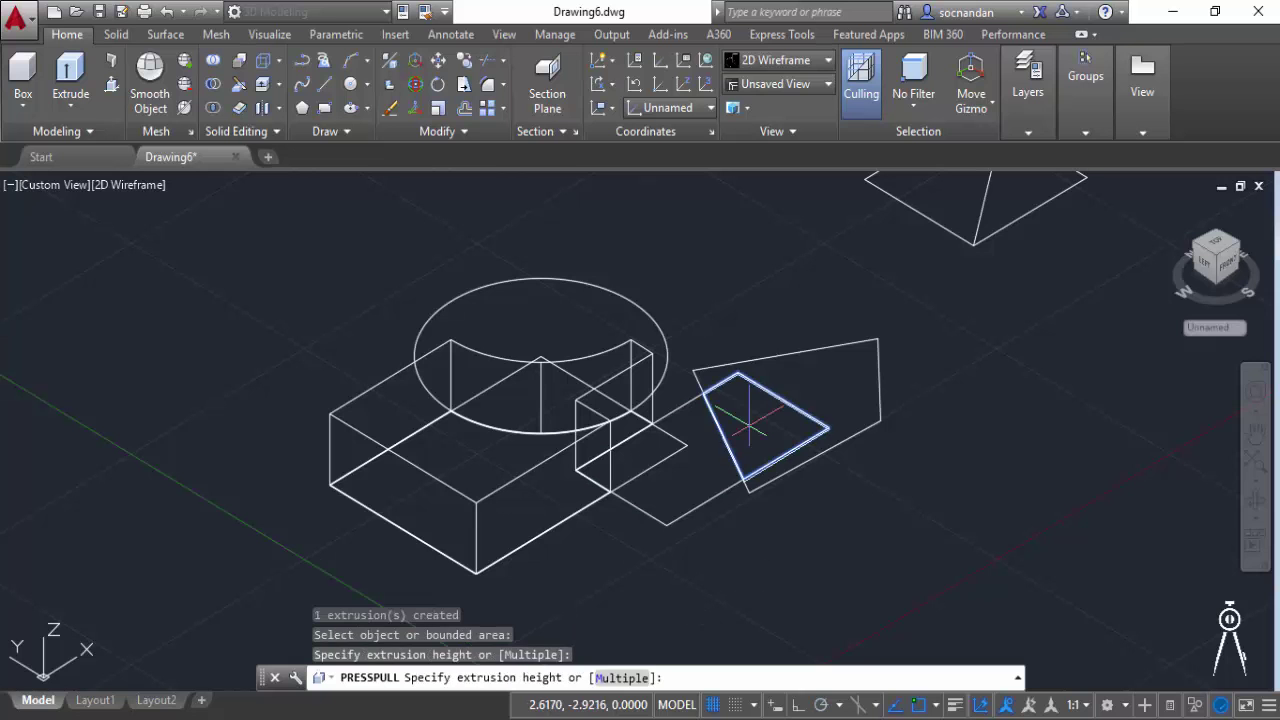
left_click(702, 449)
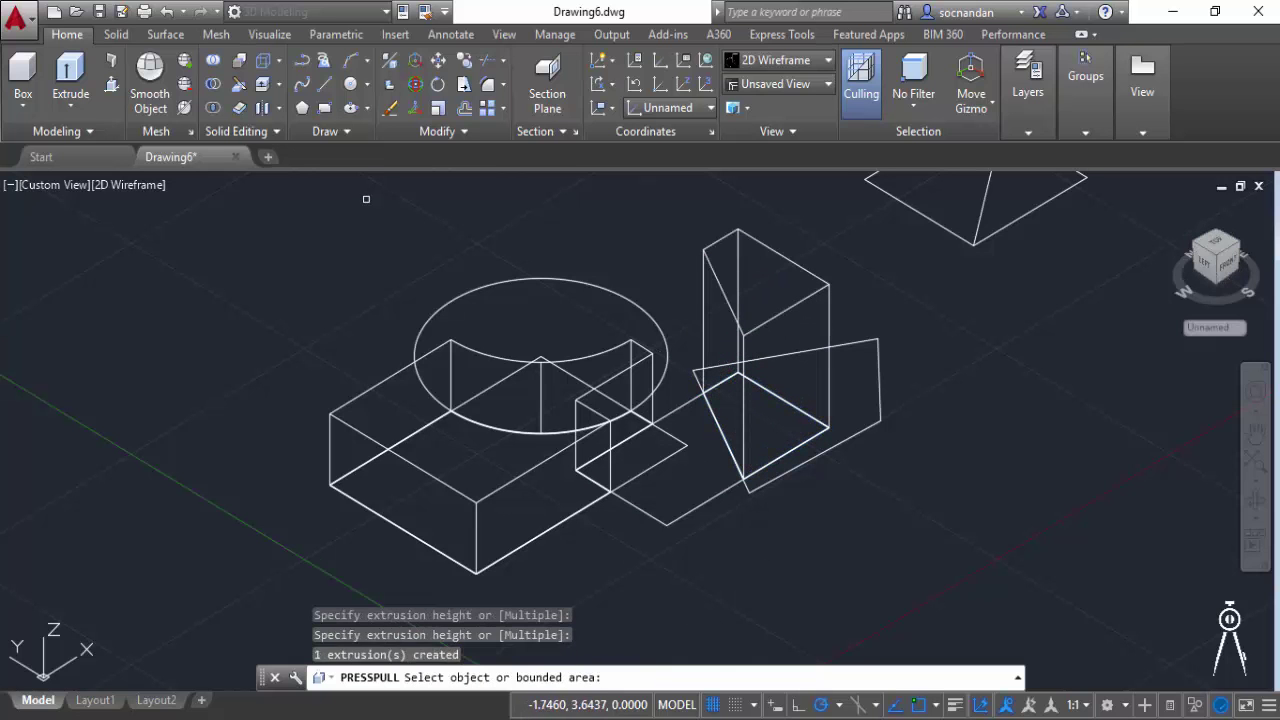
key("Return")
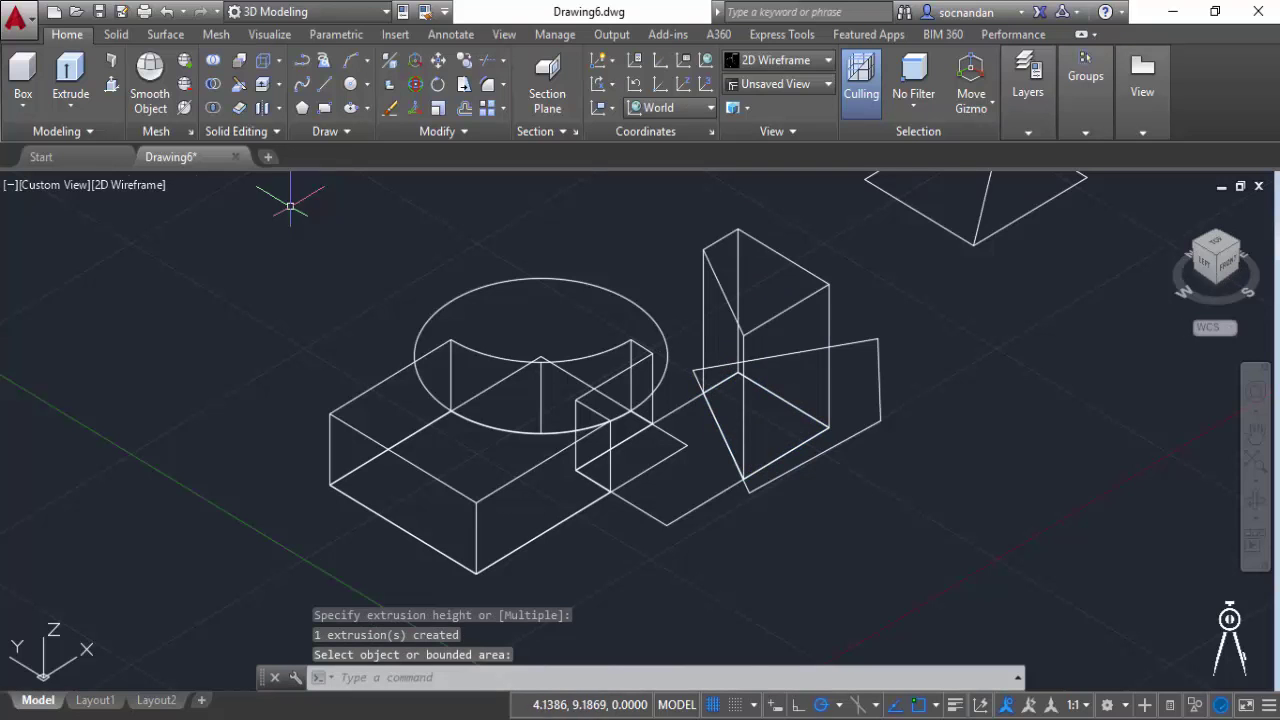
Step: Switch the viewport to Shaded, then undo back to the flat 2D wireframe outlines
left_click(142, 185)
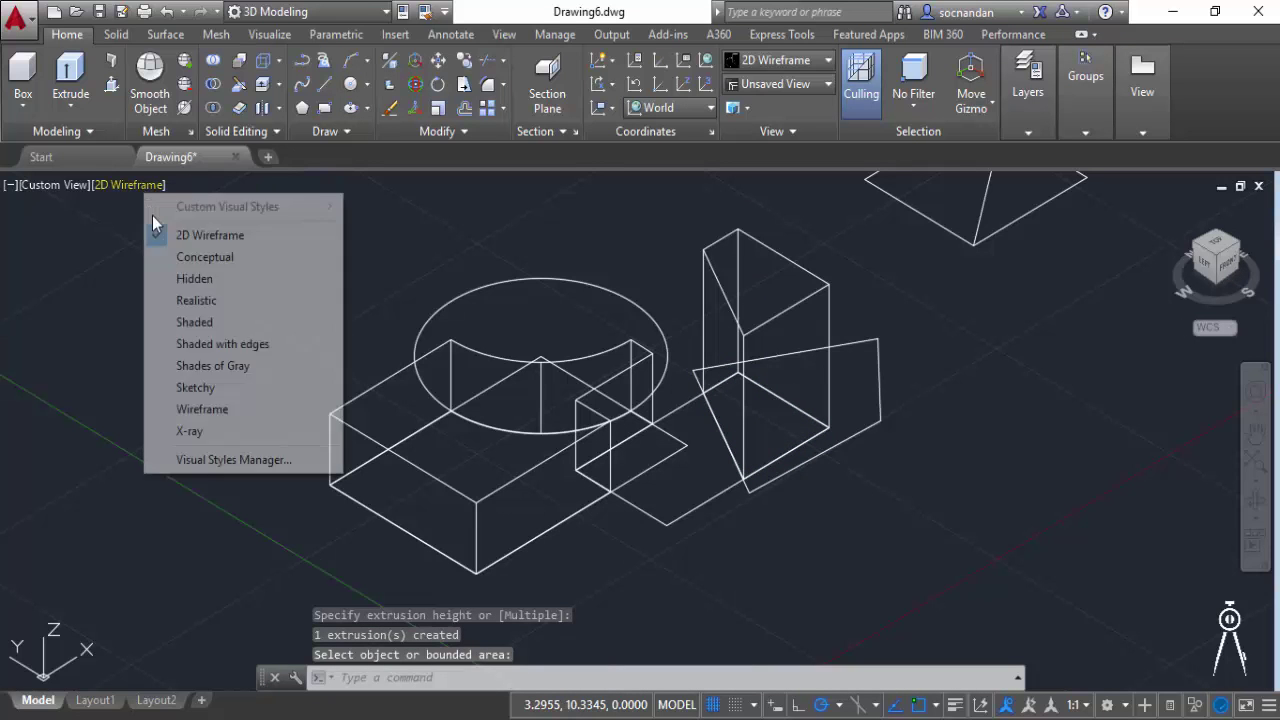
left_click(195, 322)
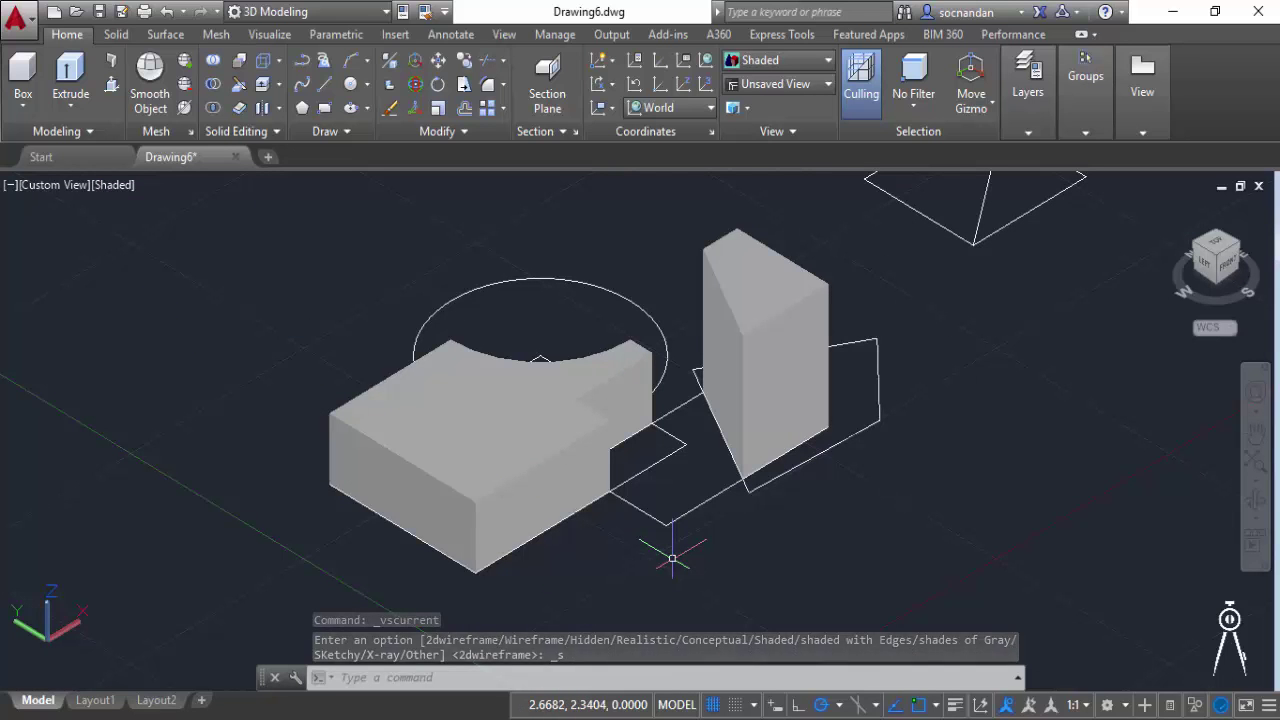
key("ctrl+z")
key("ctrl+z")
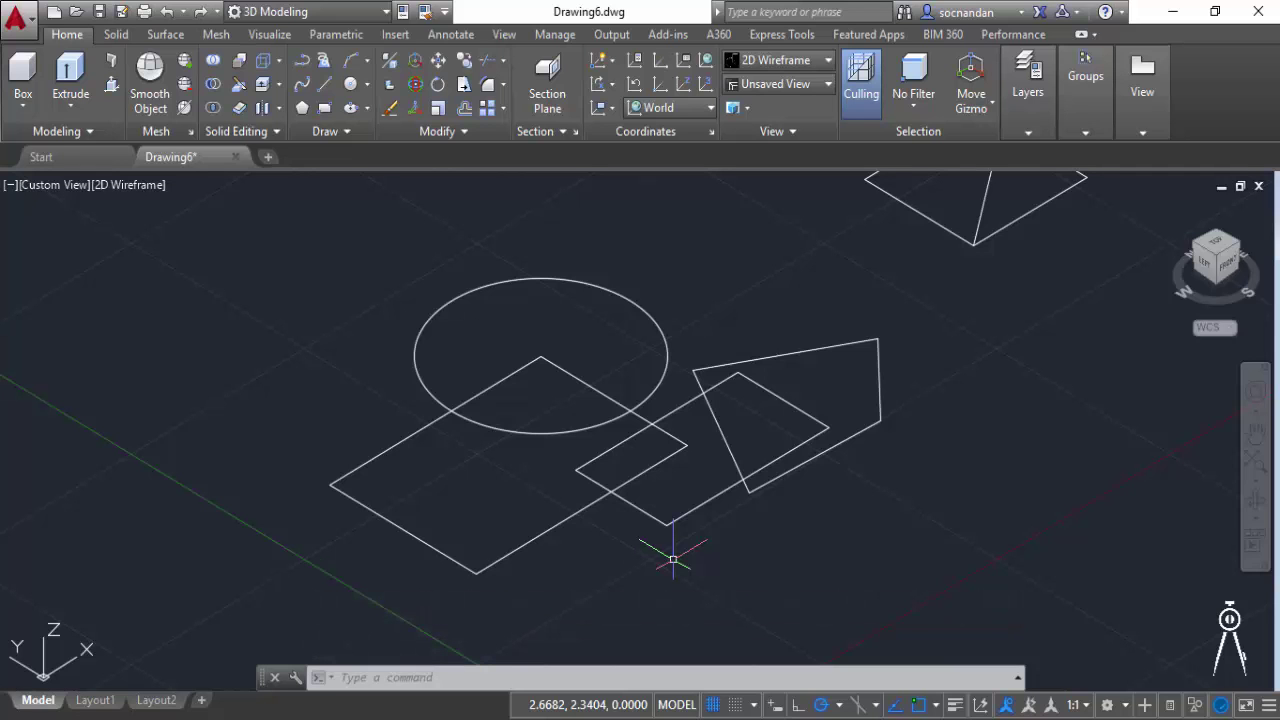
Step: Use PRESSPULL's Multiple option to extrude the square, circle and triangle areas to one height
left_click(113, 86)
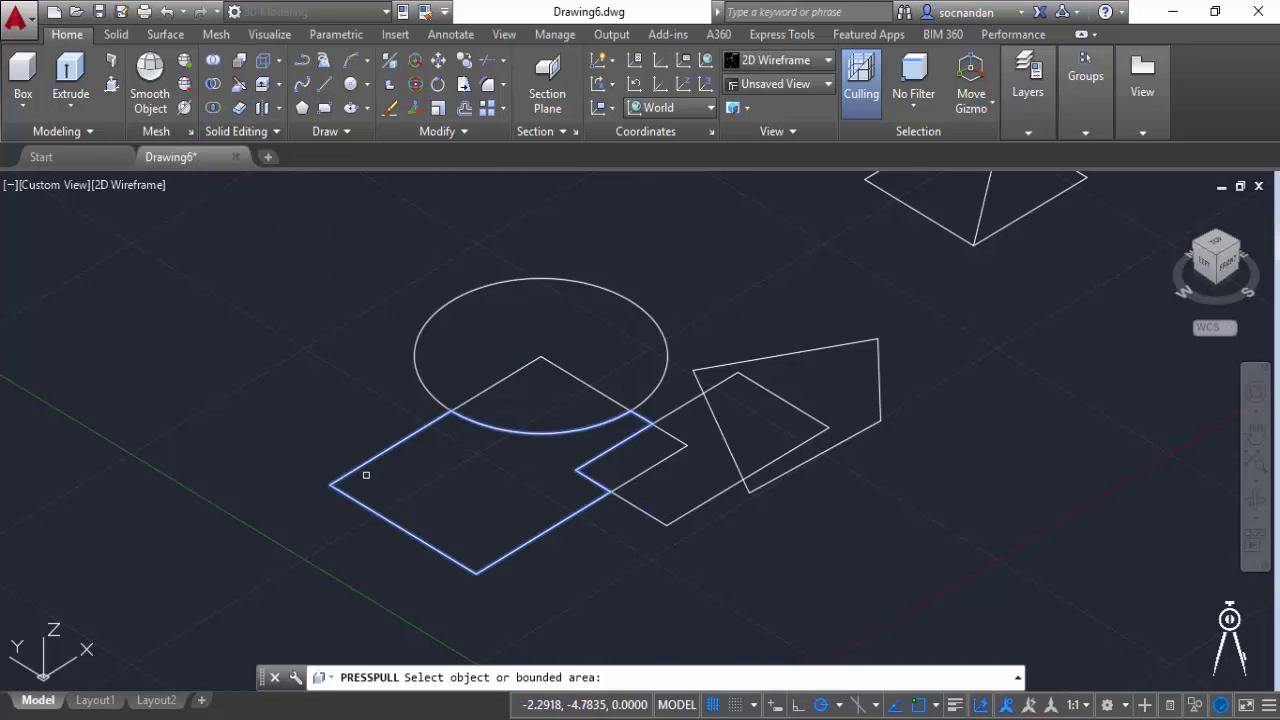
left_click(508, 465)
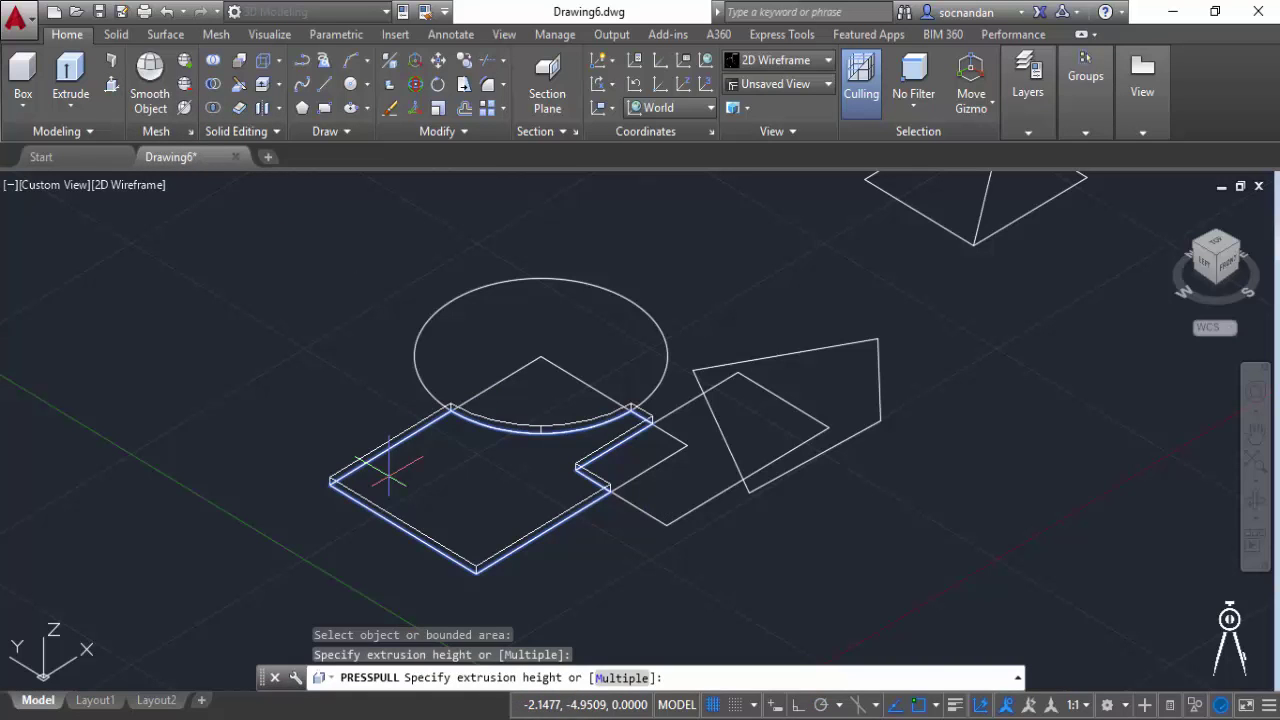
left_click(620, 677)
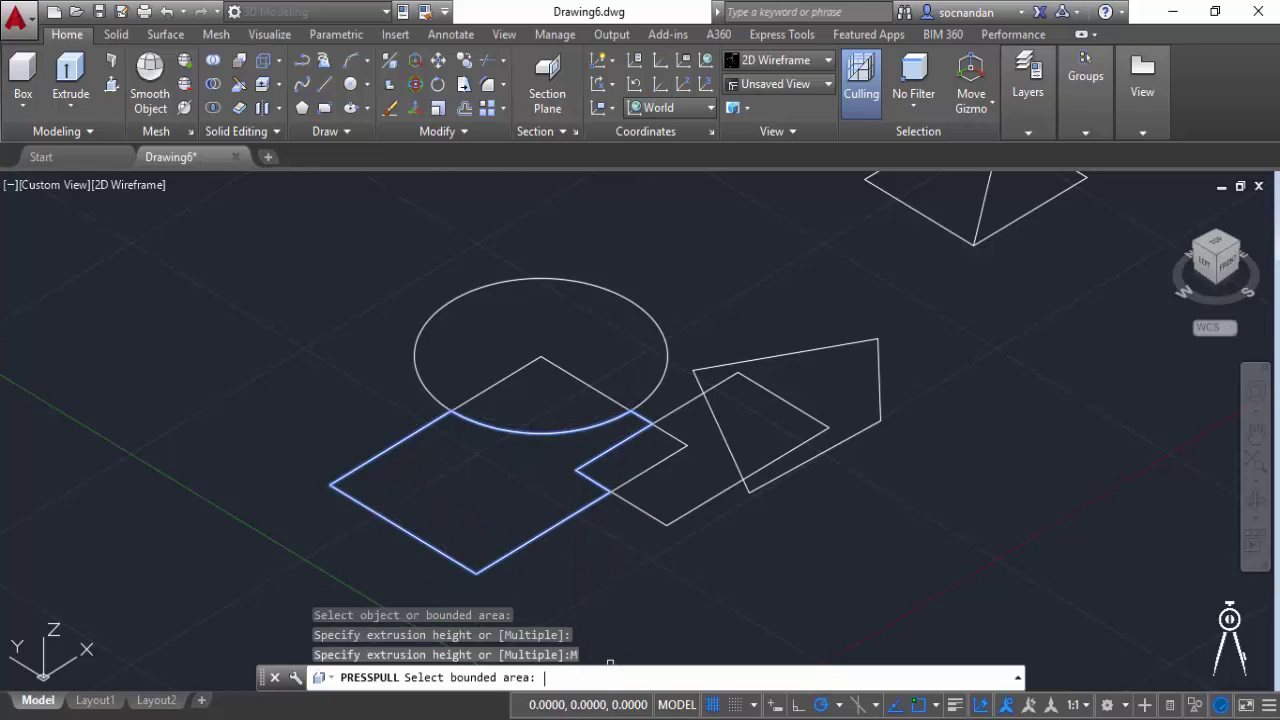
left_click(610, 335)
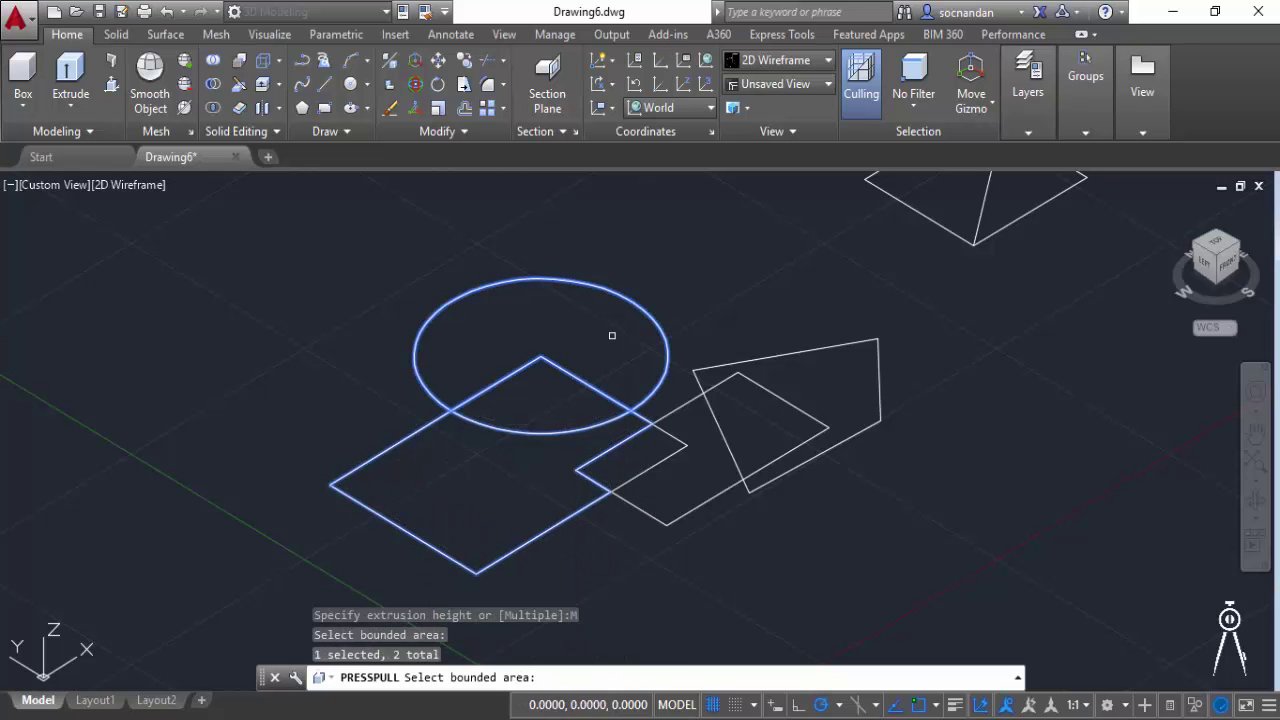
left_click(760, 420)
left_click(777, 447)
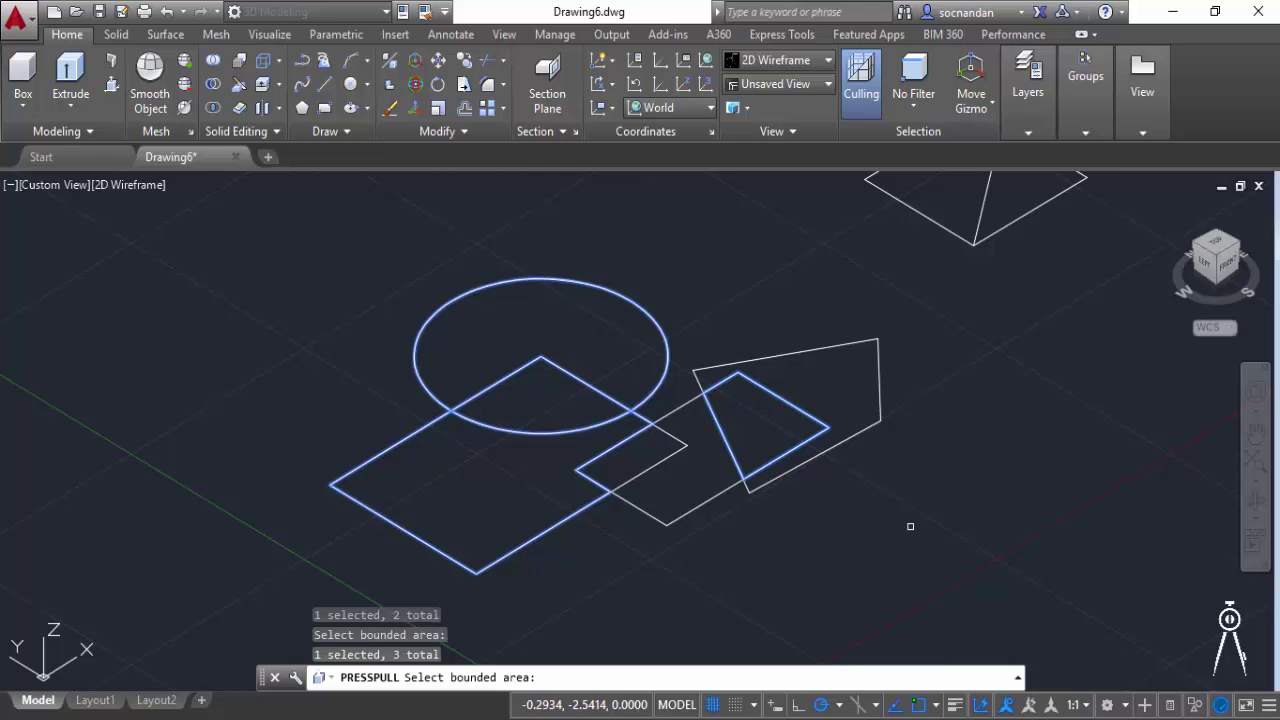
key("Return")
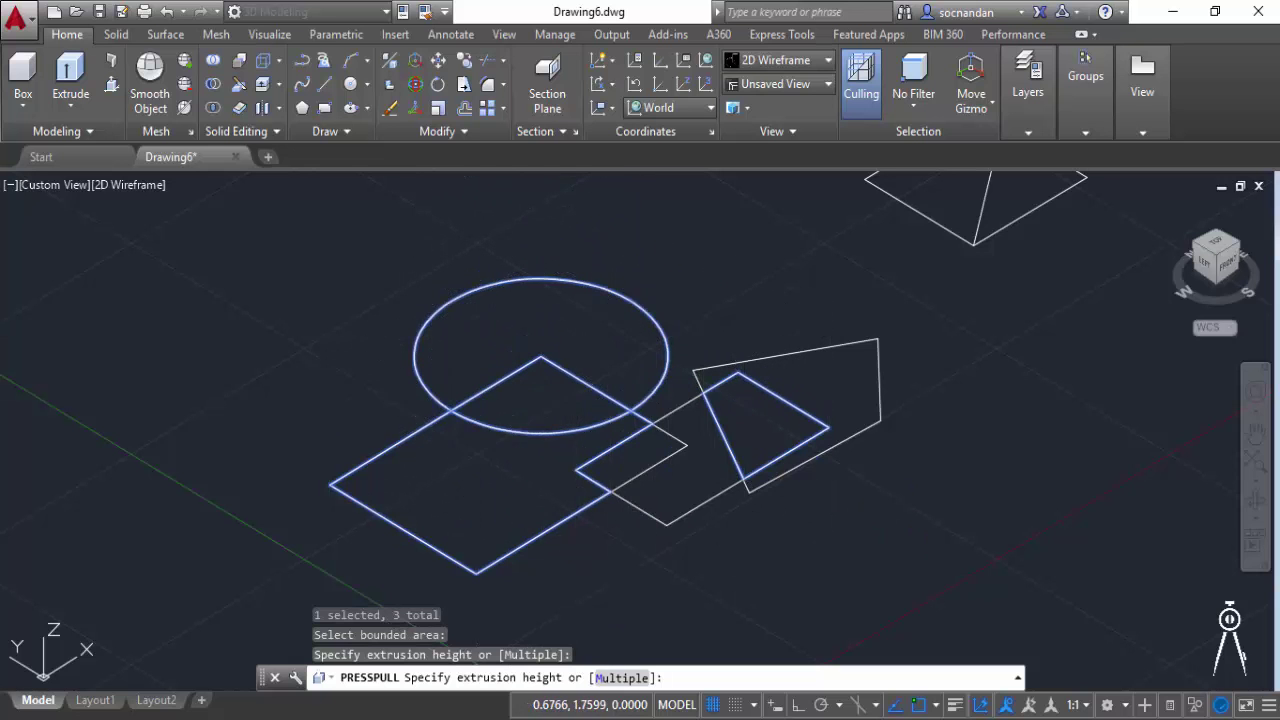
left_click(744, 440)
Step: Apply the Shaded visual style and orbit to see the three solids from another angle
left_click(130, 186)
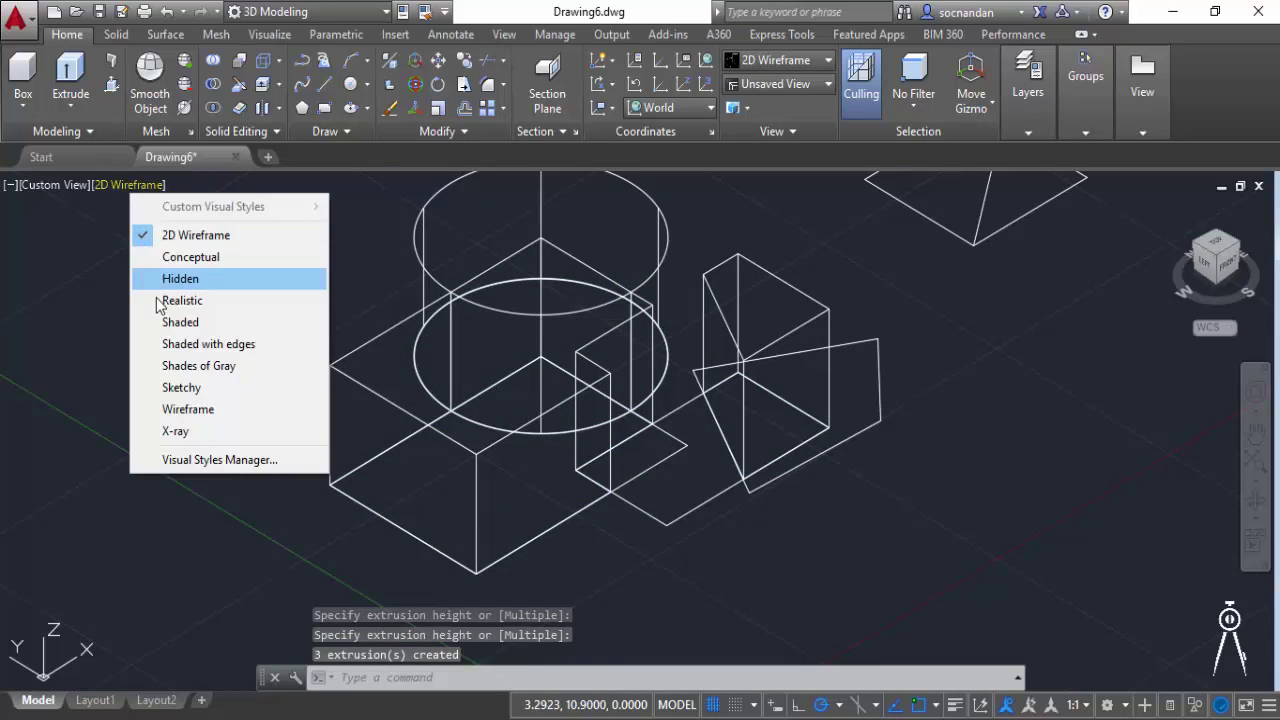
left_click(176, 322)
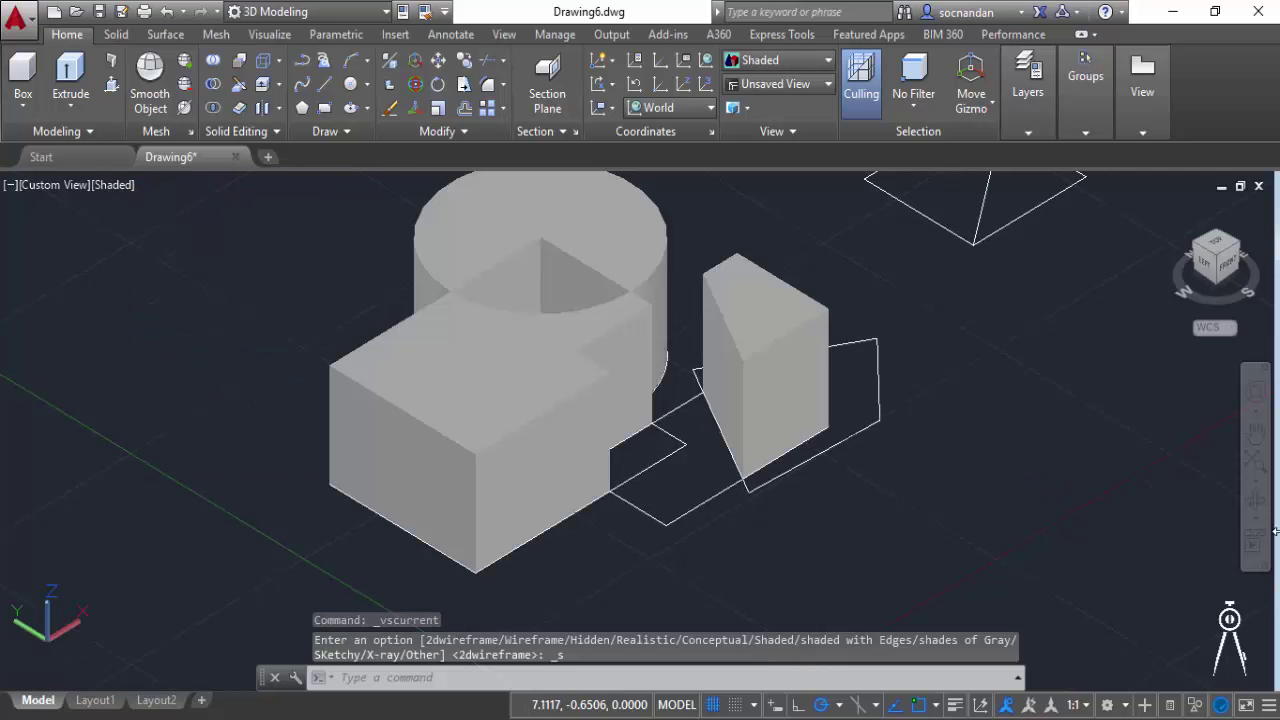
left_click(1256, 502)
mouse_move(603, 277)
left_mouse_down()
mouse_move(586, 391)
mouse_move(597, 317)
mouse_move(577, 283)
mouse_move(603, 351)
mouse_move(634, 343)
mouse_move(642, 315)
mouse_move(615, 267)
left_mouse_up()
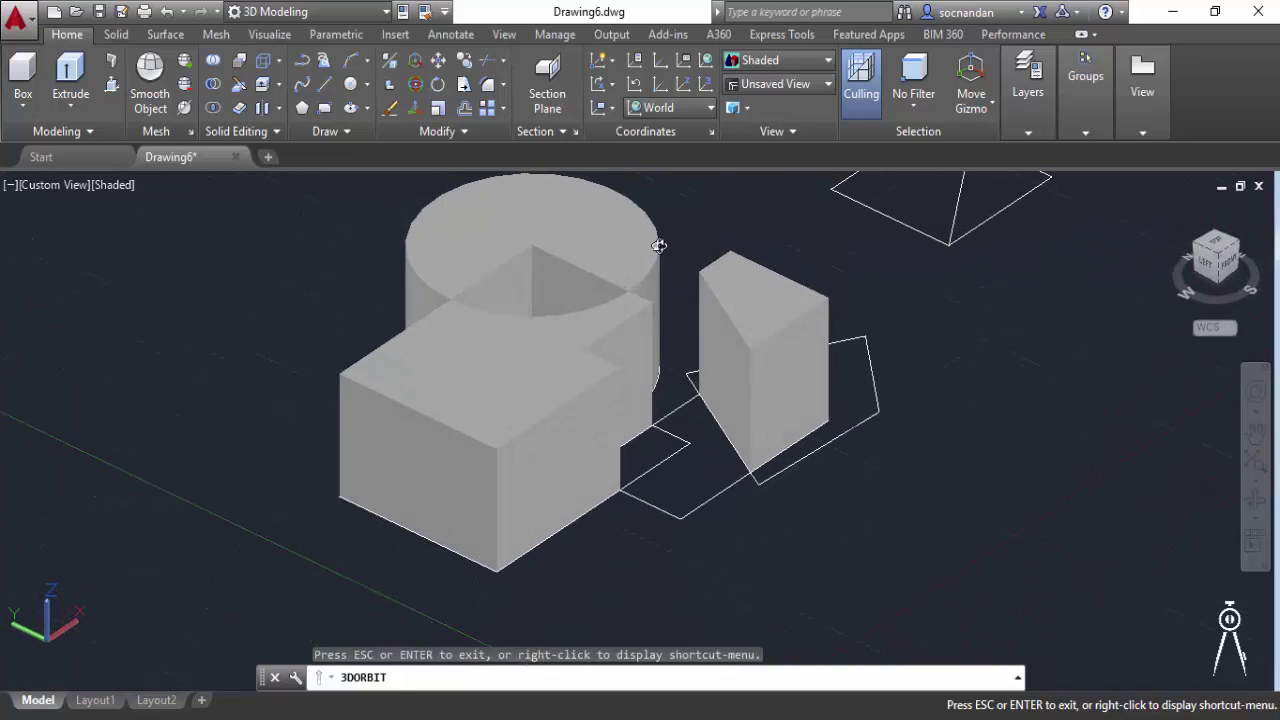
right_click(695, 237)
left_click(698, 239)
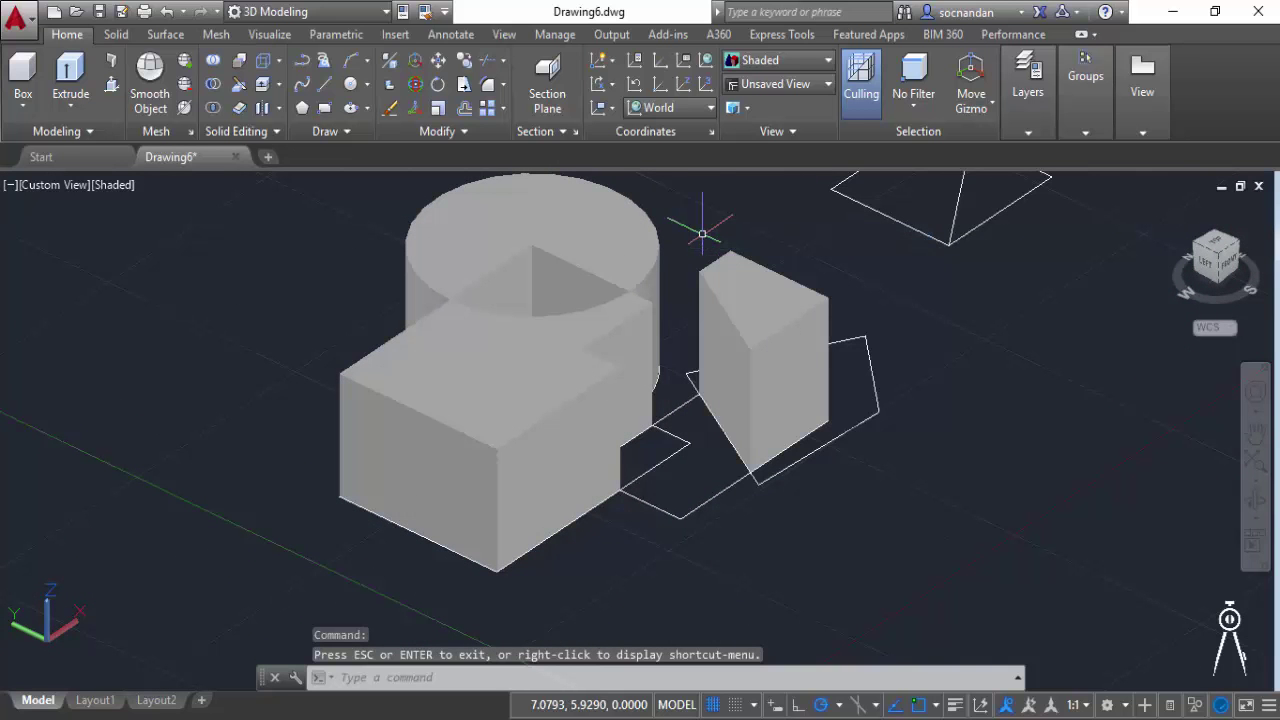
Step: Pan the solids down and left, and select the cylinder solid
middle_click_drag(897, 306, 706, 374)
key("Escape")
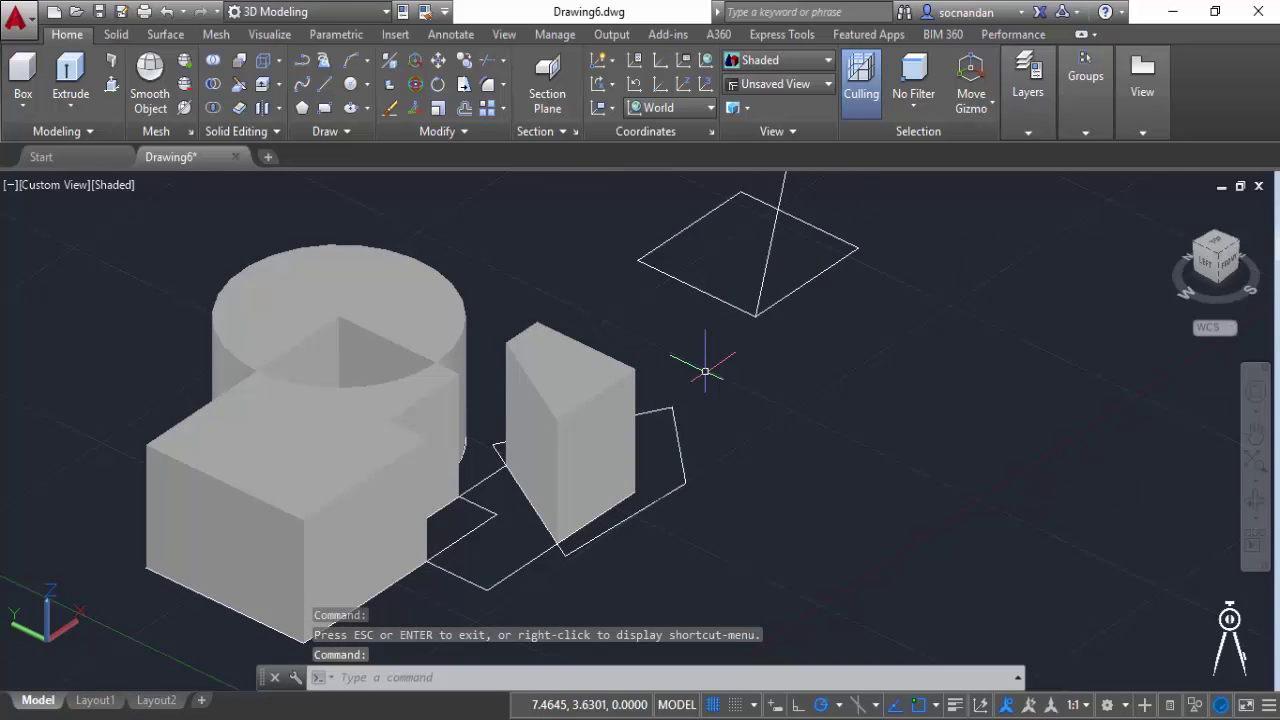
left_click(368, 262)
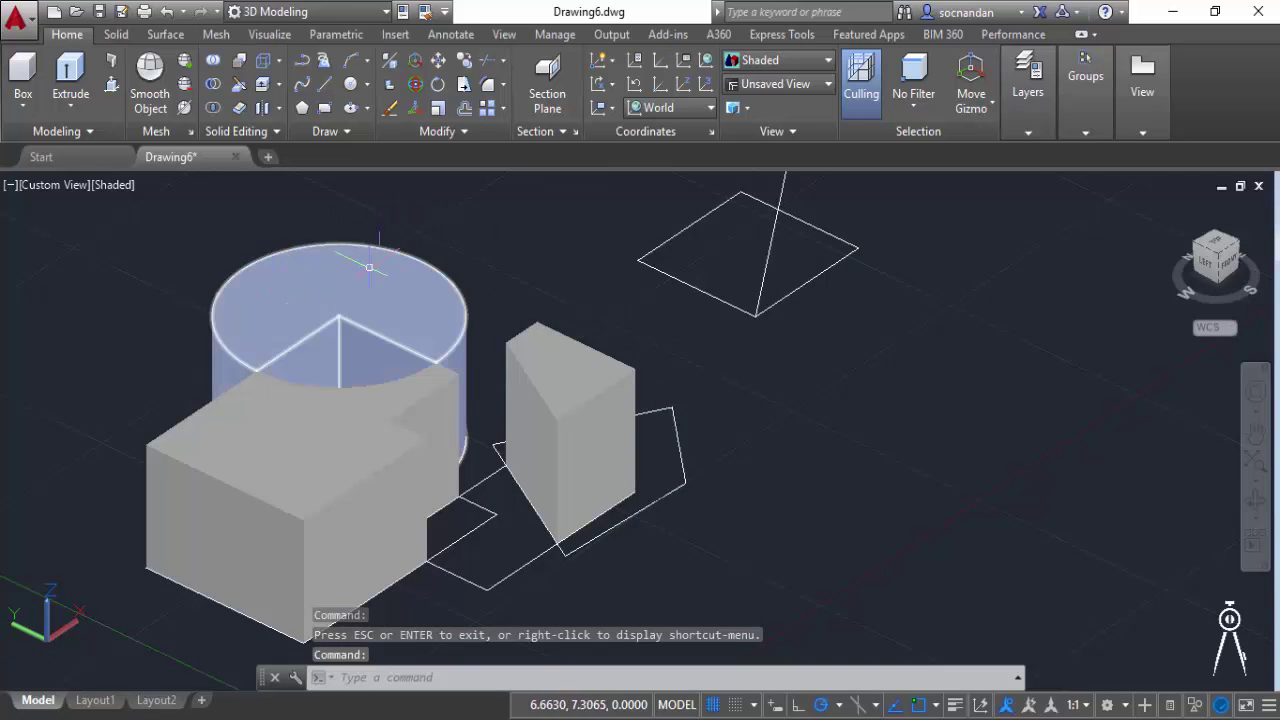
Step: Press-pull the prism's triangular top face higher, then pan to the rectangle and slanted line
left_click(111, 85)
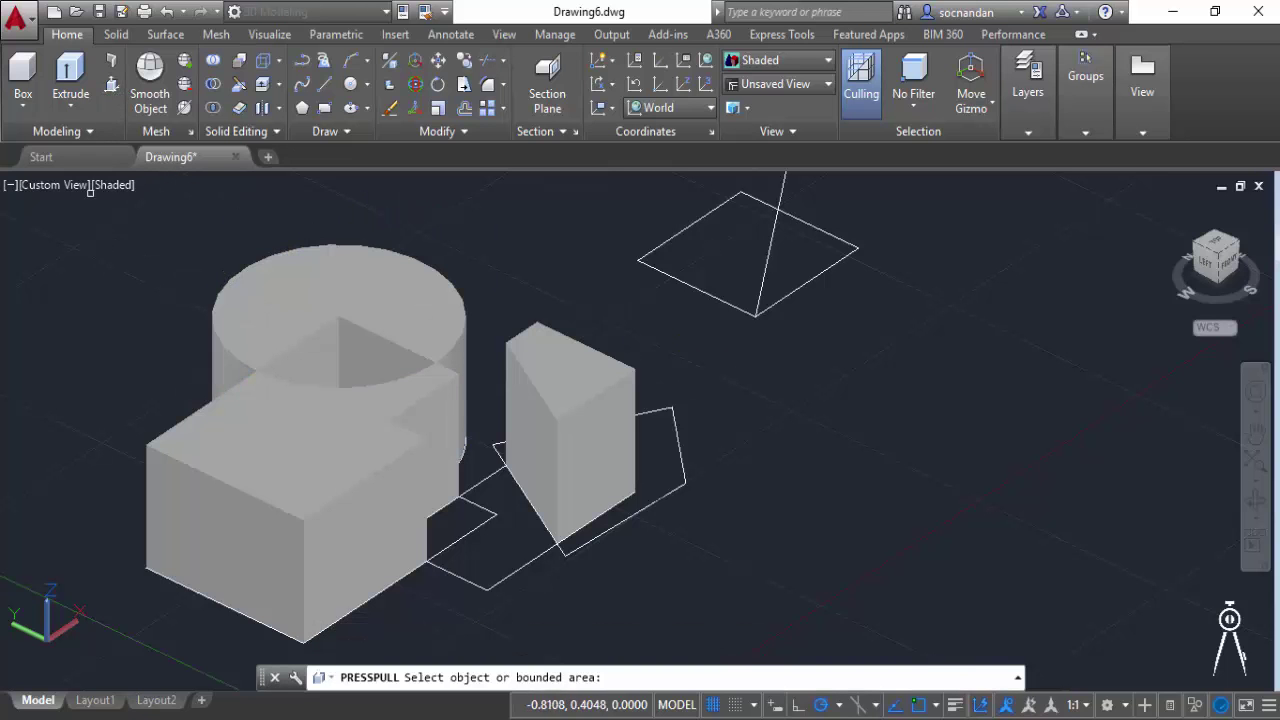
left_click(563, 362)
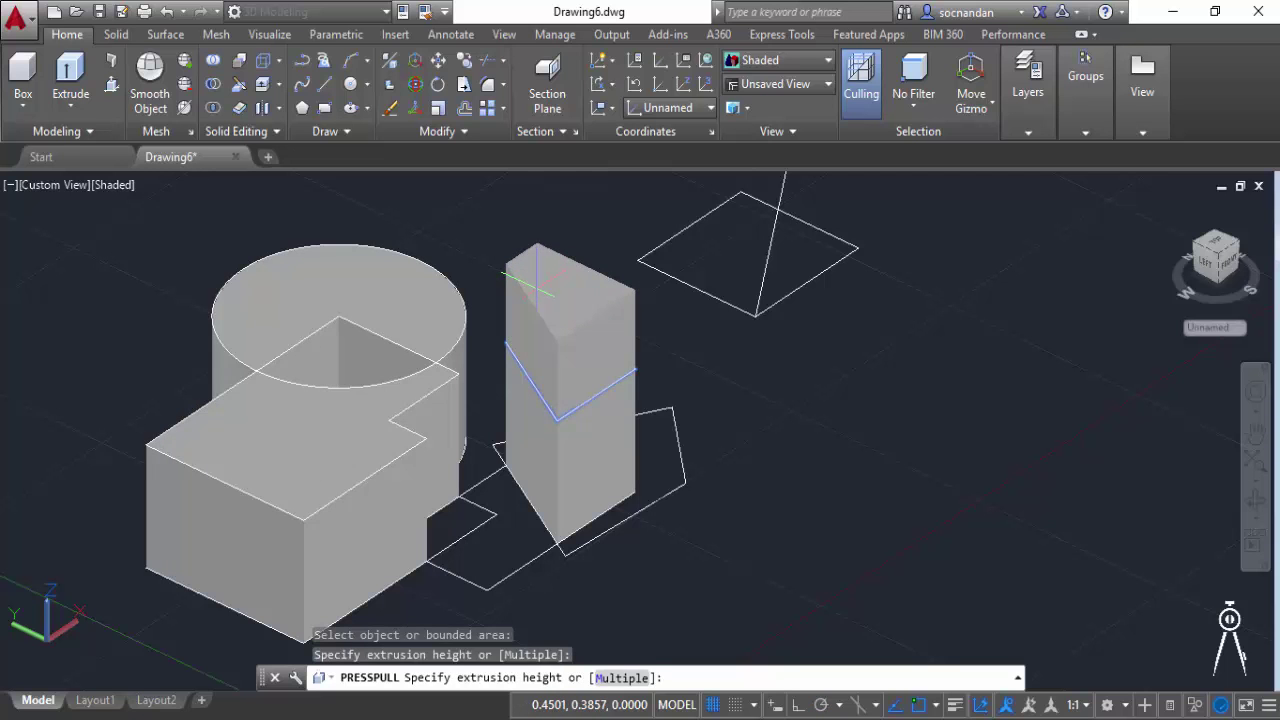
left_click(536, 285)
scroll(836, 407, "down", 2)
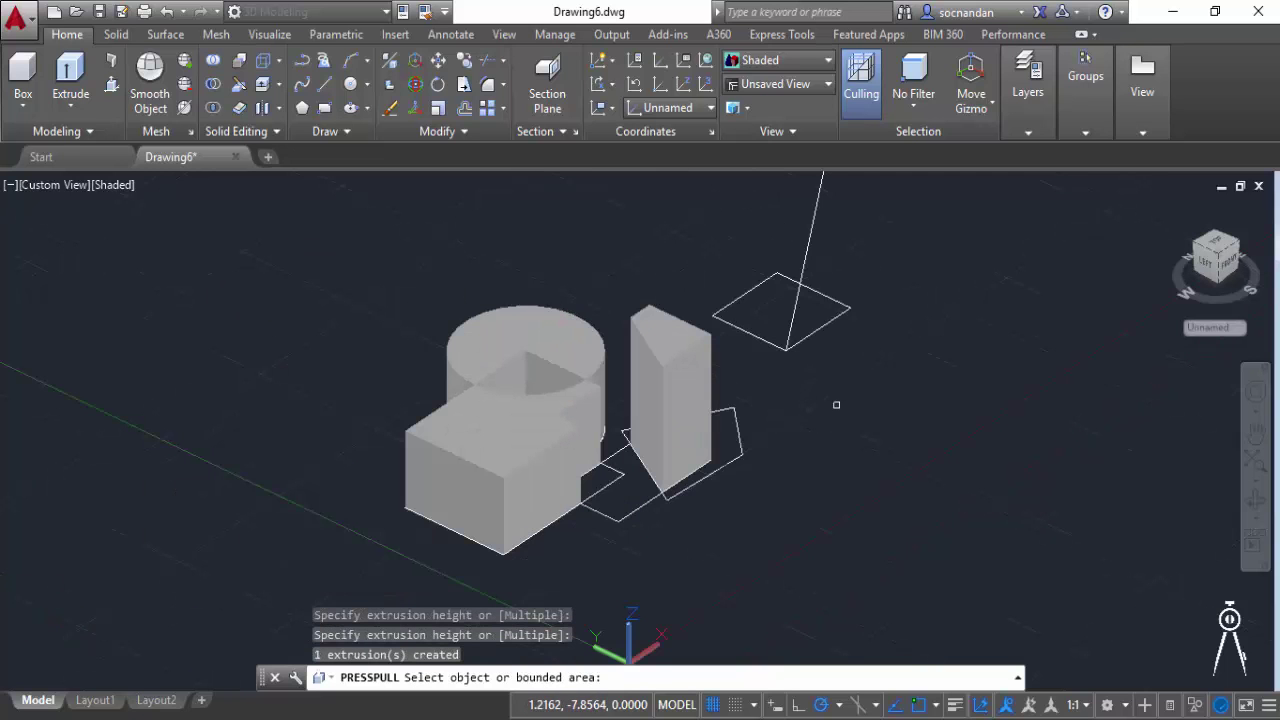
key("Return")
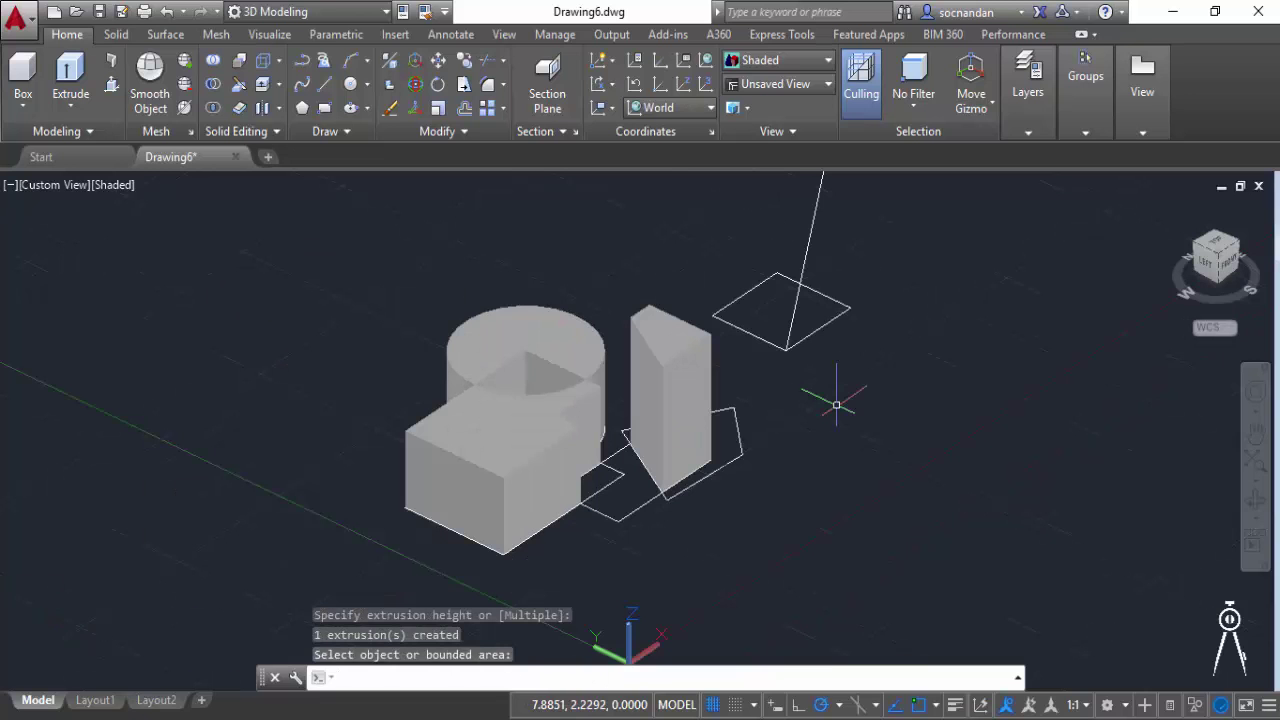
middle_click_drag(771, 523, 630, 558)
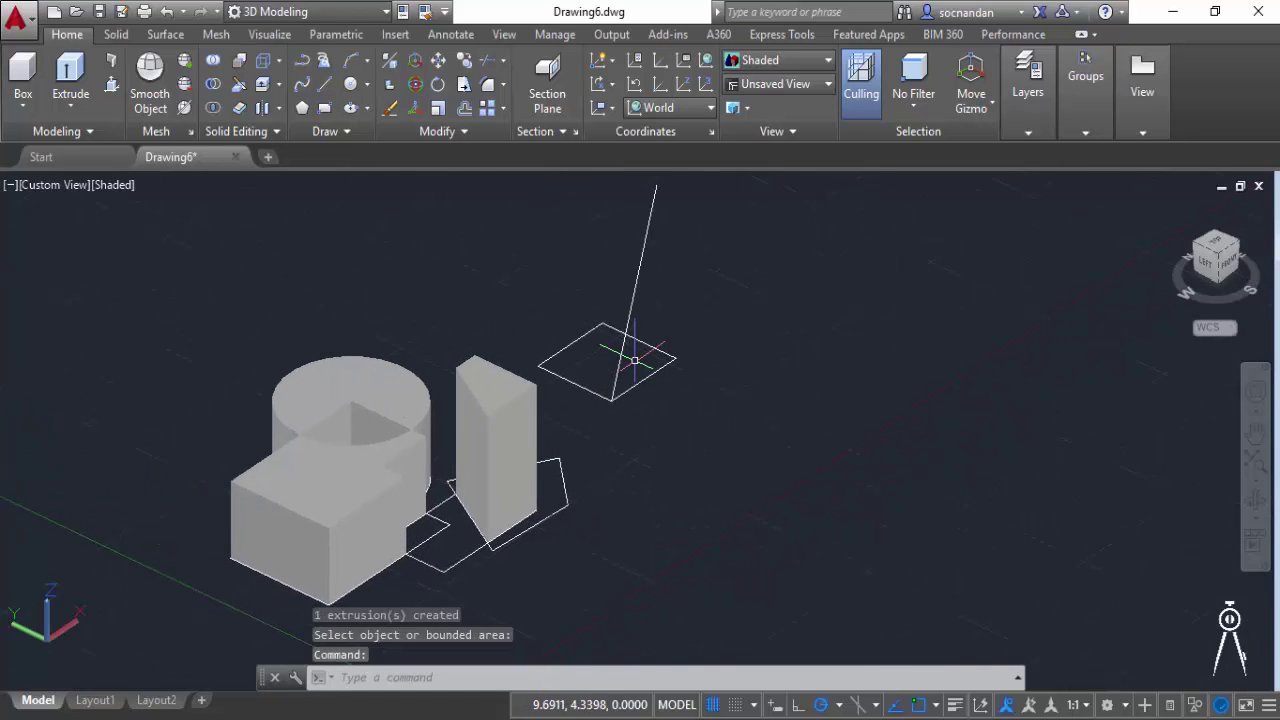
Step: Extrude the rectangle along the slanted line's direction, from its lower endpoint to its top
left_click(70, 70)
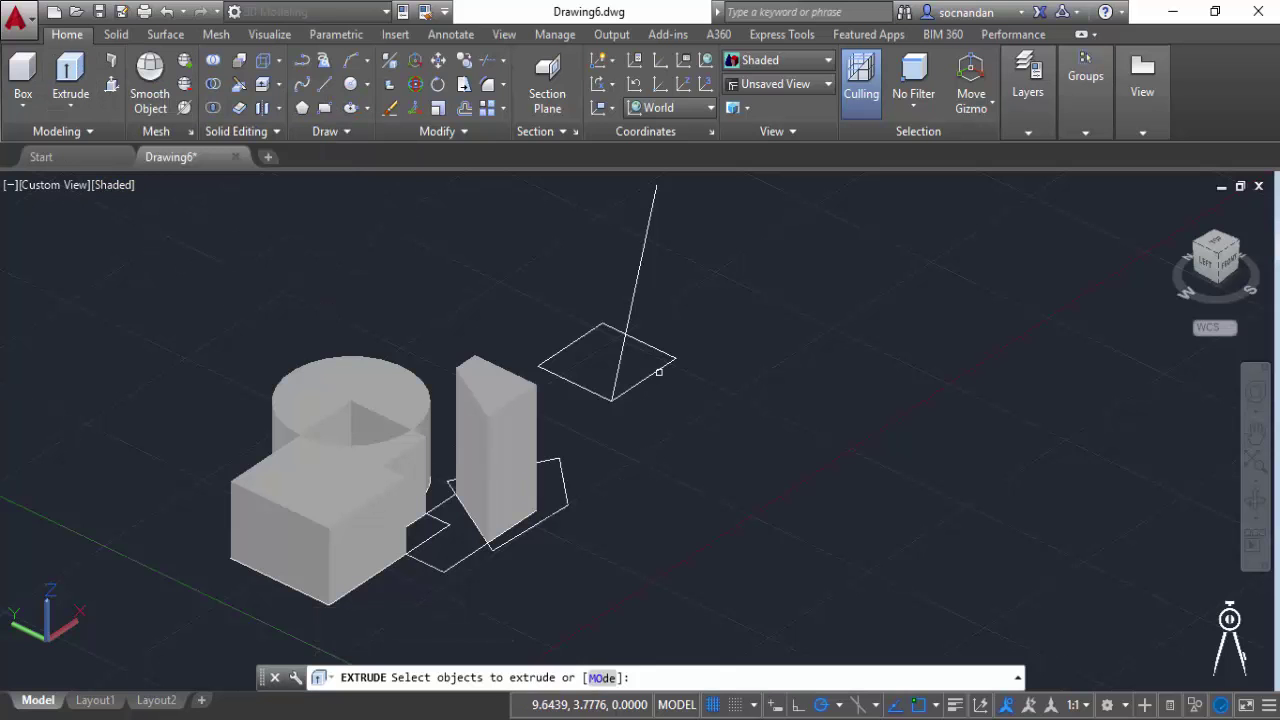
left_click(658, 369)
right_click(691, 303)
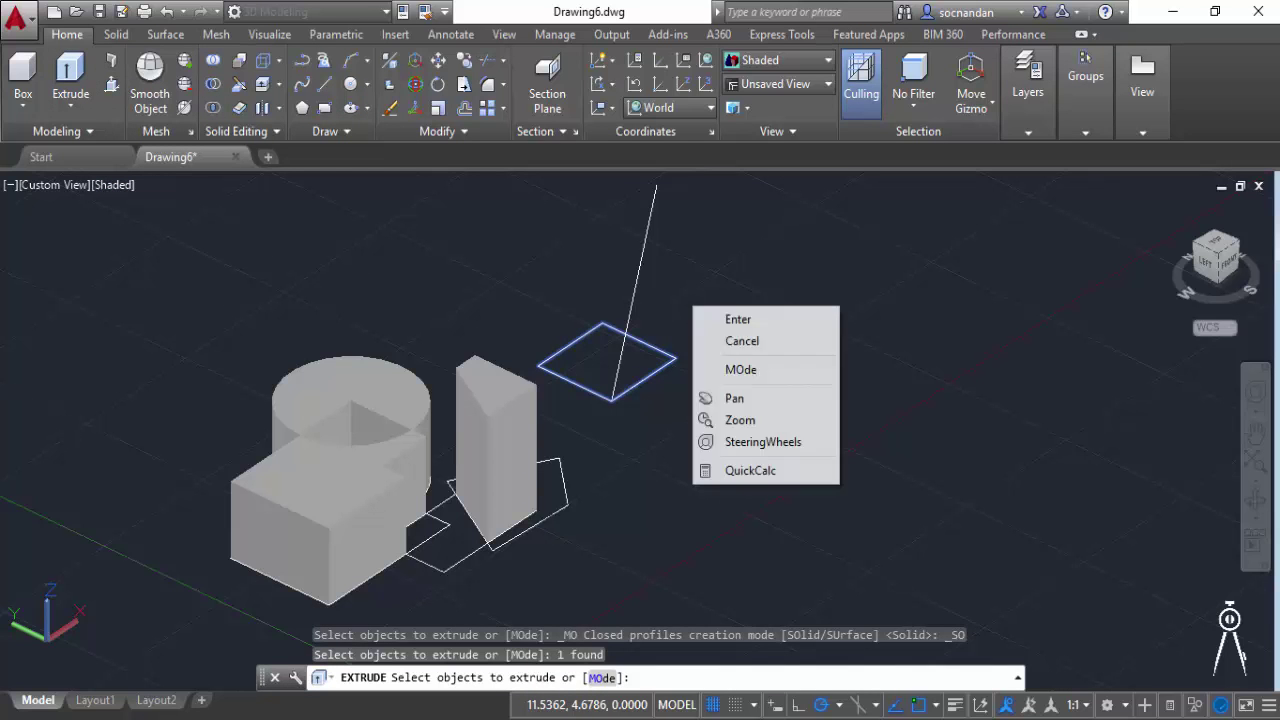
left_click(731, 317)
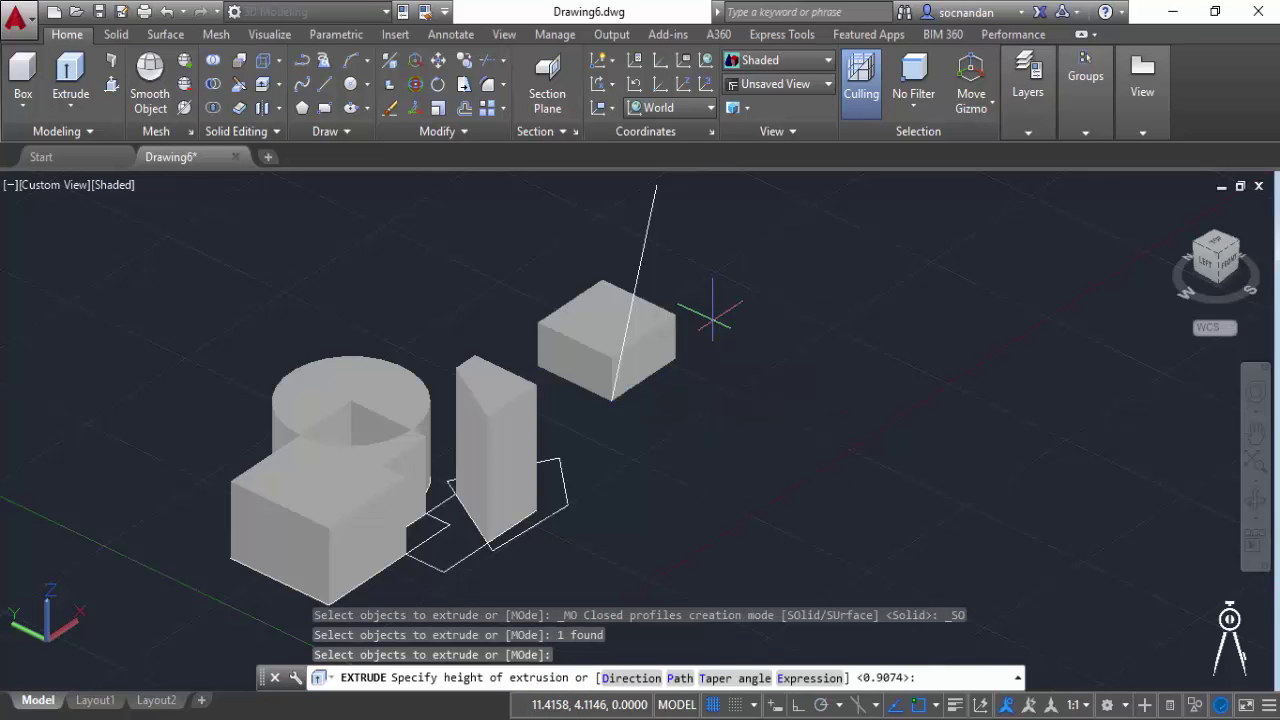
left_click(631, 678)
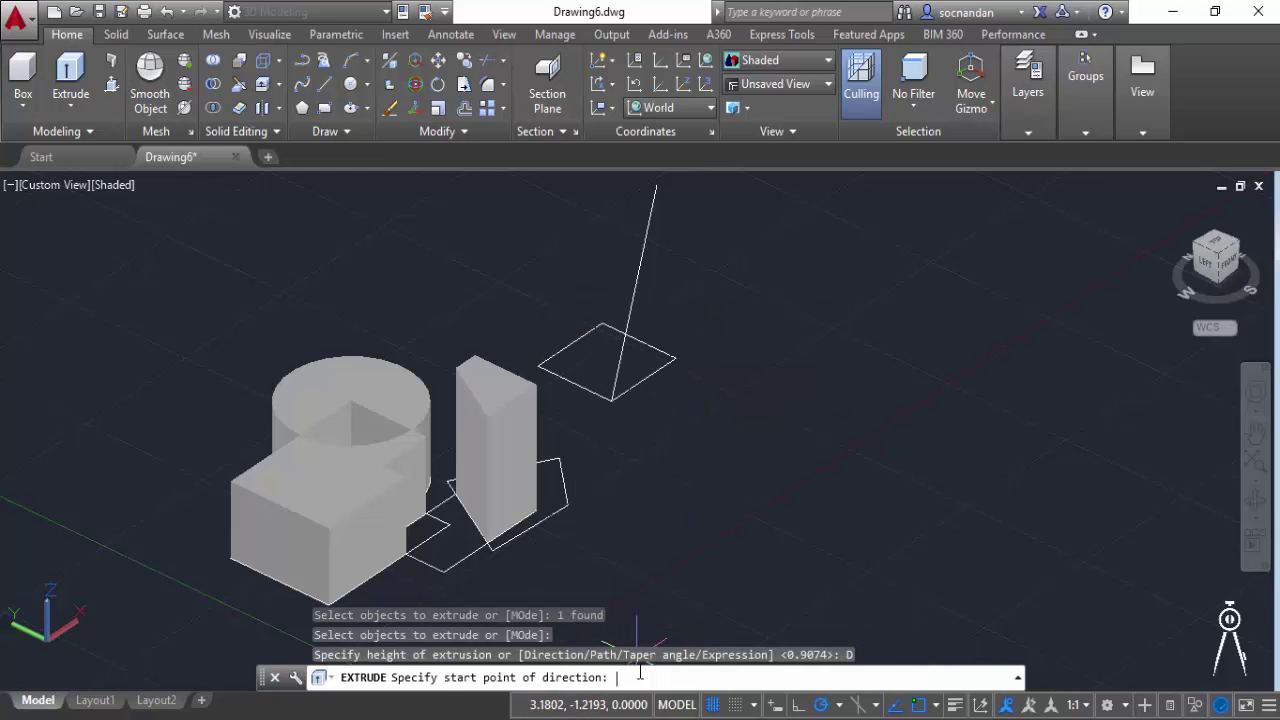
left_click(612, 400)
left_click(657, 186)
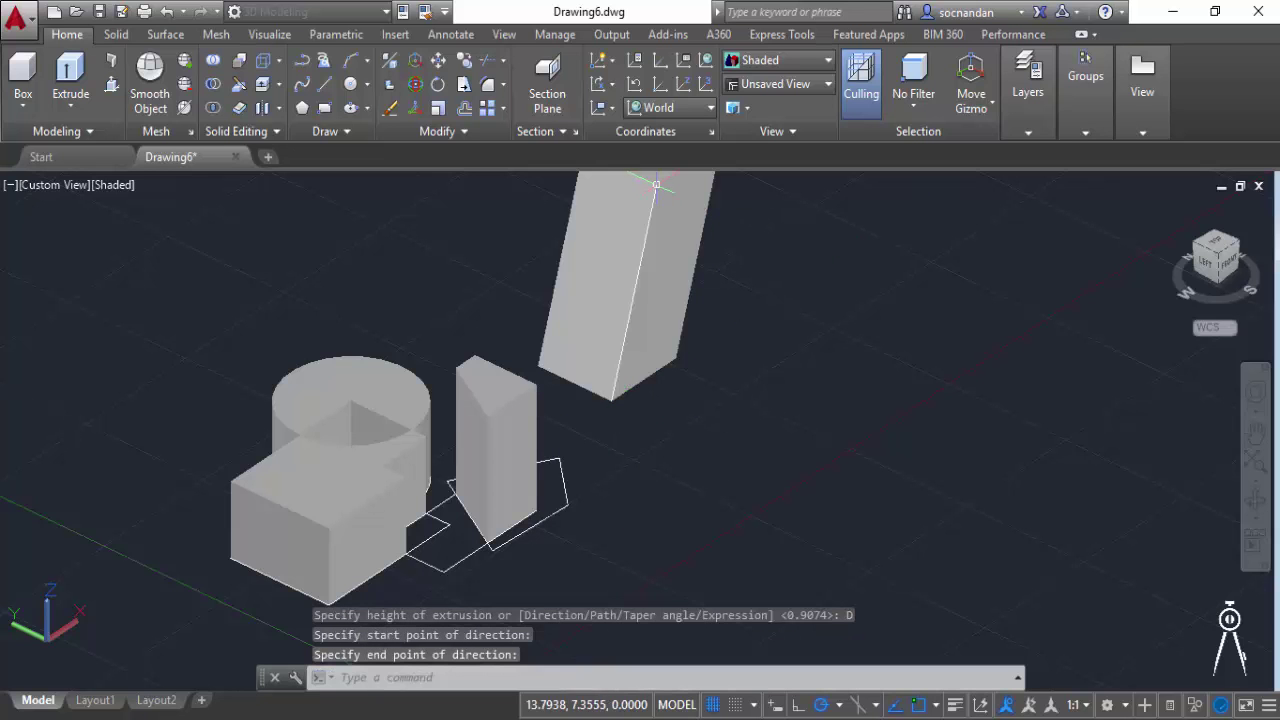
scroll(782, 280, "down", 2)
middle_click_drag(786, 299, 731, 406)
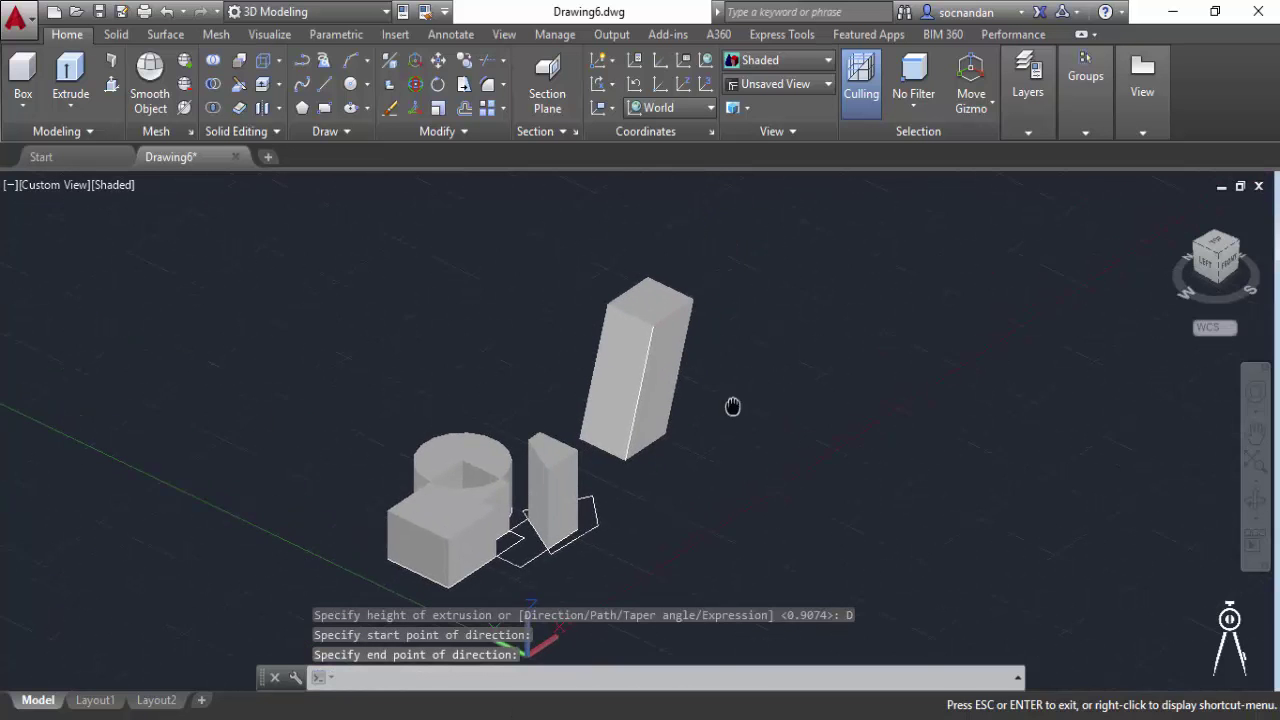
Step: Free-orbit to a lower side view to inspect the leaning solid
left_click(1255, 517)
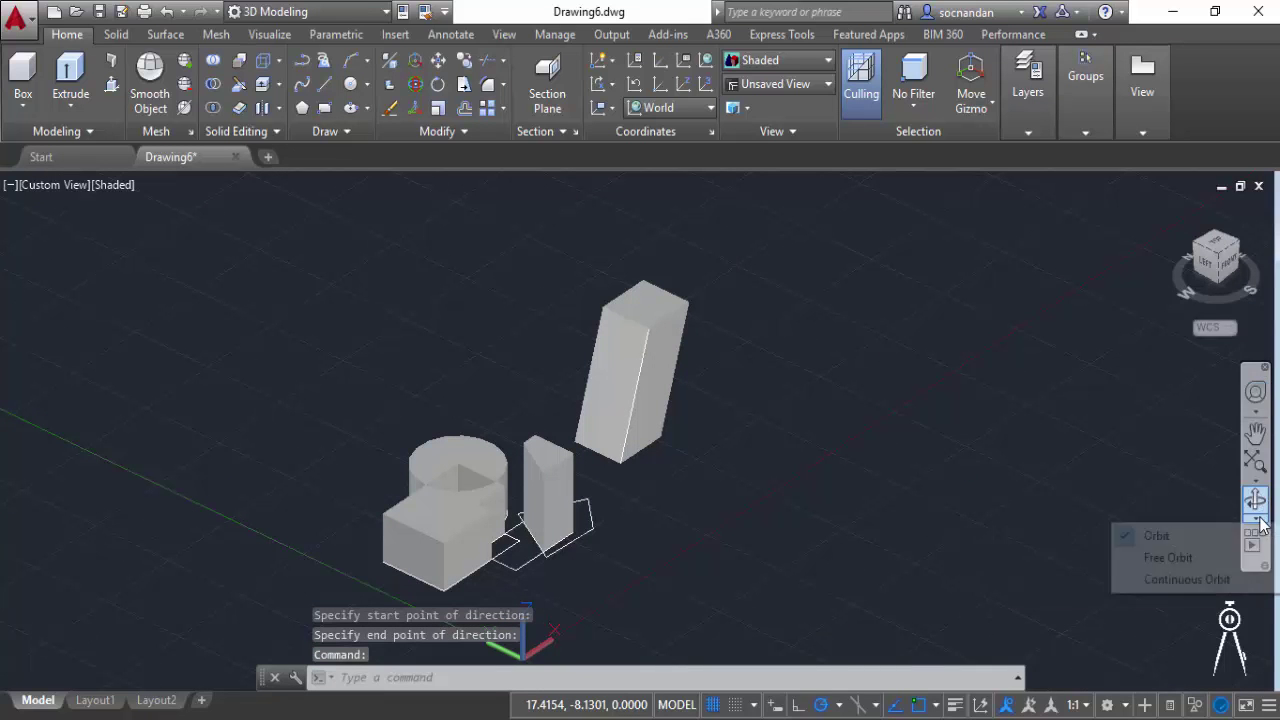
left_click(1170, 557)
left_click_drag(702, 513, 837, 429)
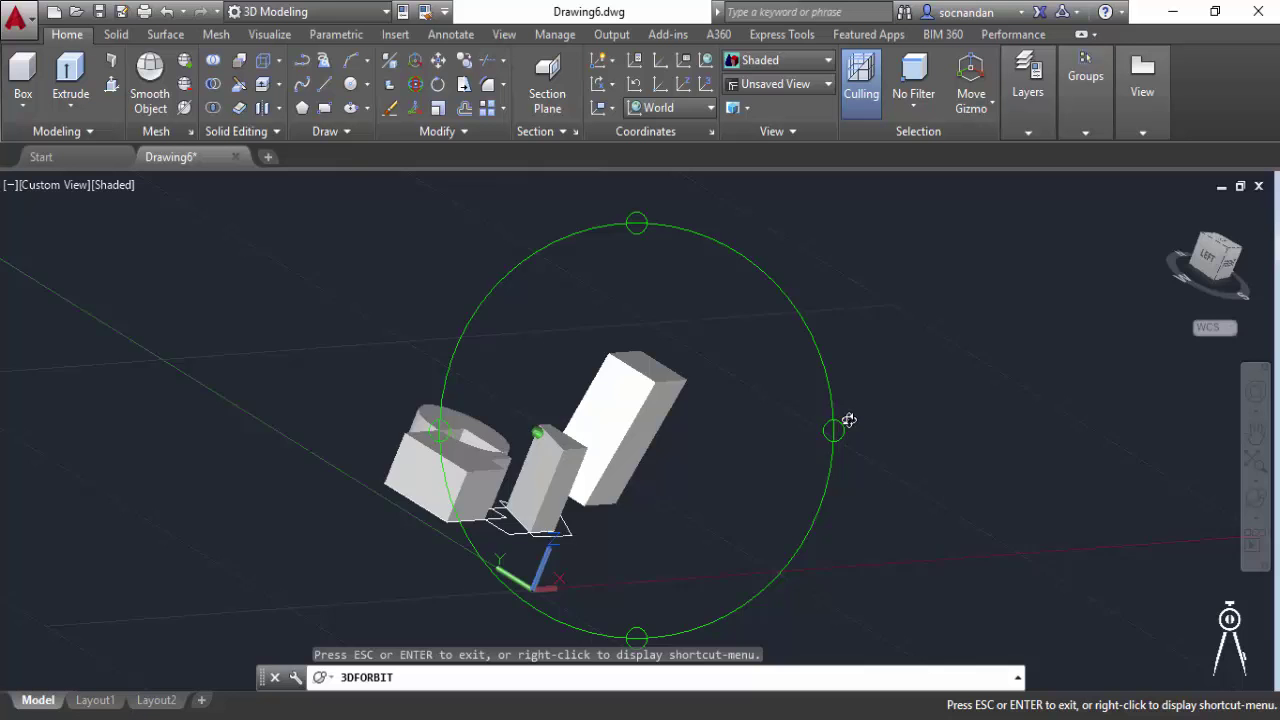
left_click_drag(646, 309, 588, 310)
right_click(636, 290)
left_click(668, 300)
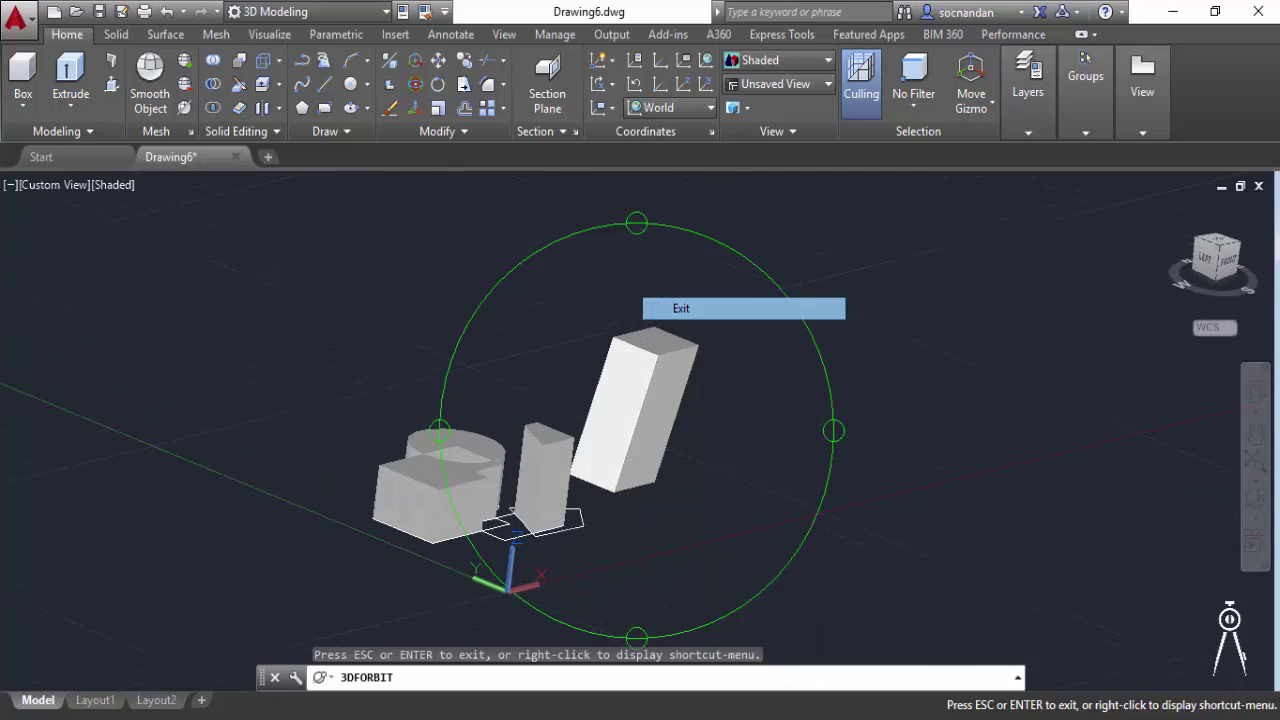
scroll(655, 333, "up", 3)
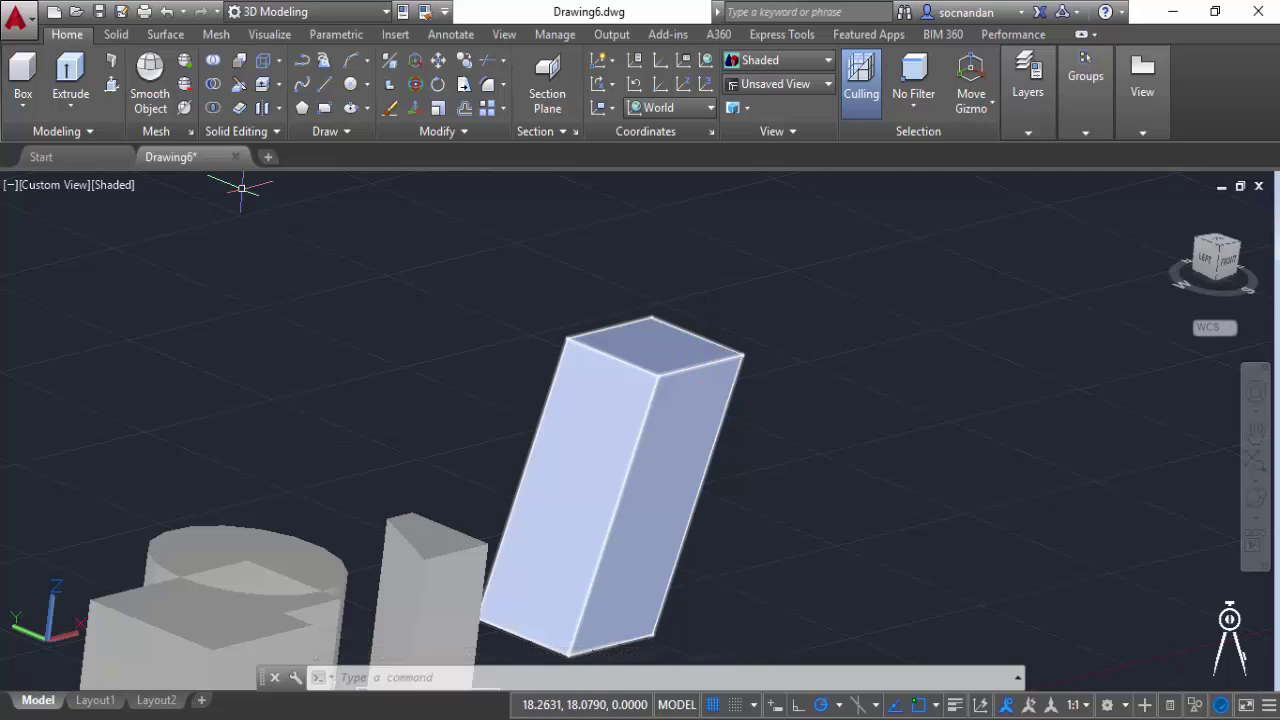
left_click(112, 86)
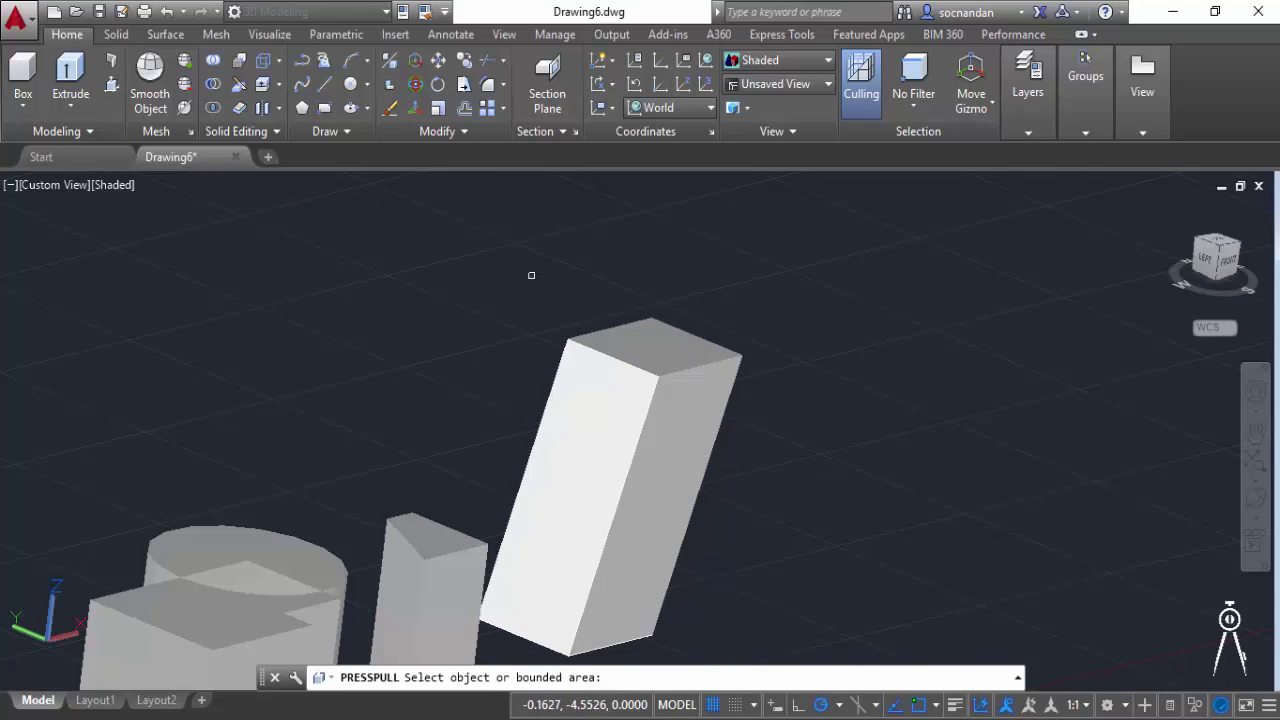
left_click(655, 346)
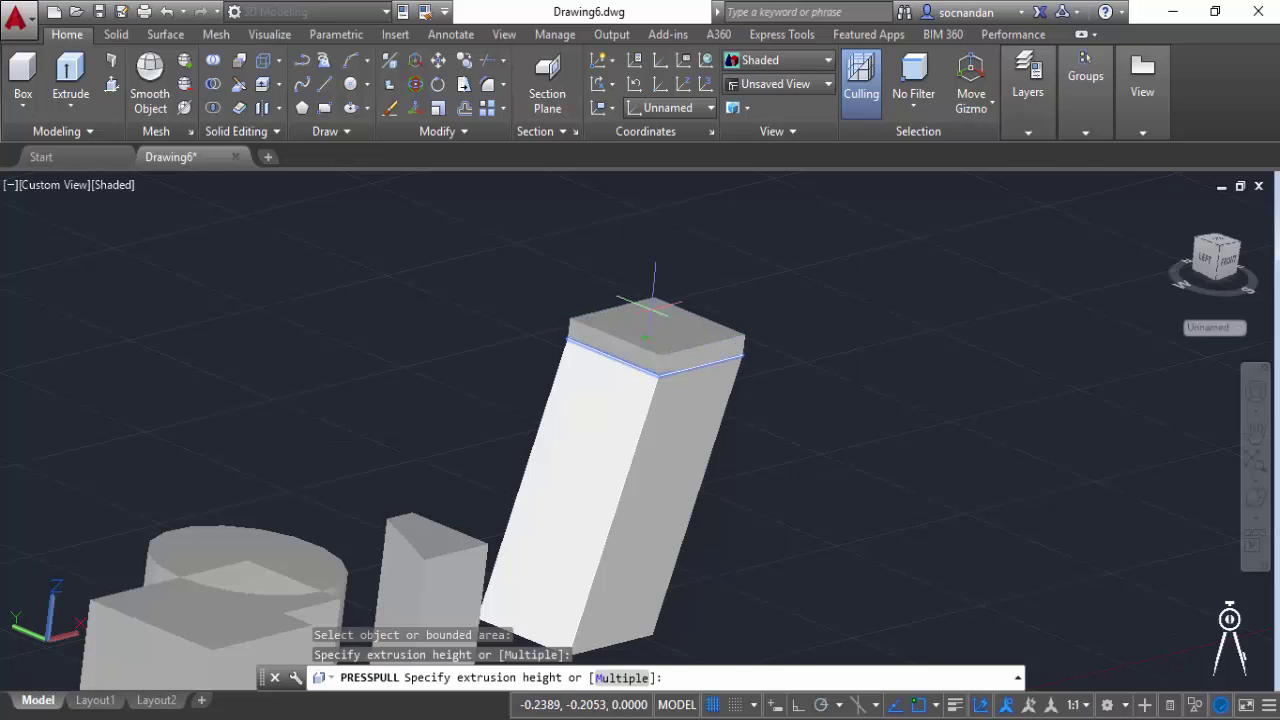
left_click(816, 287)
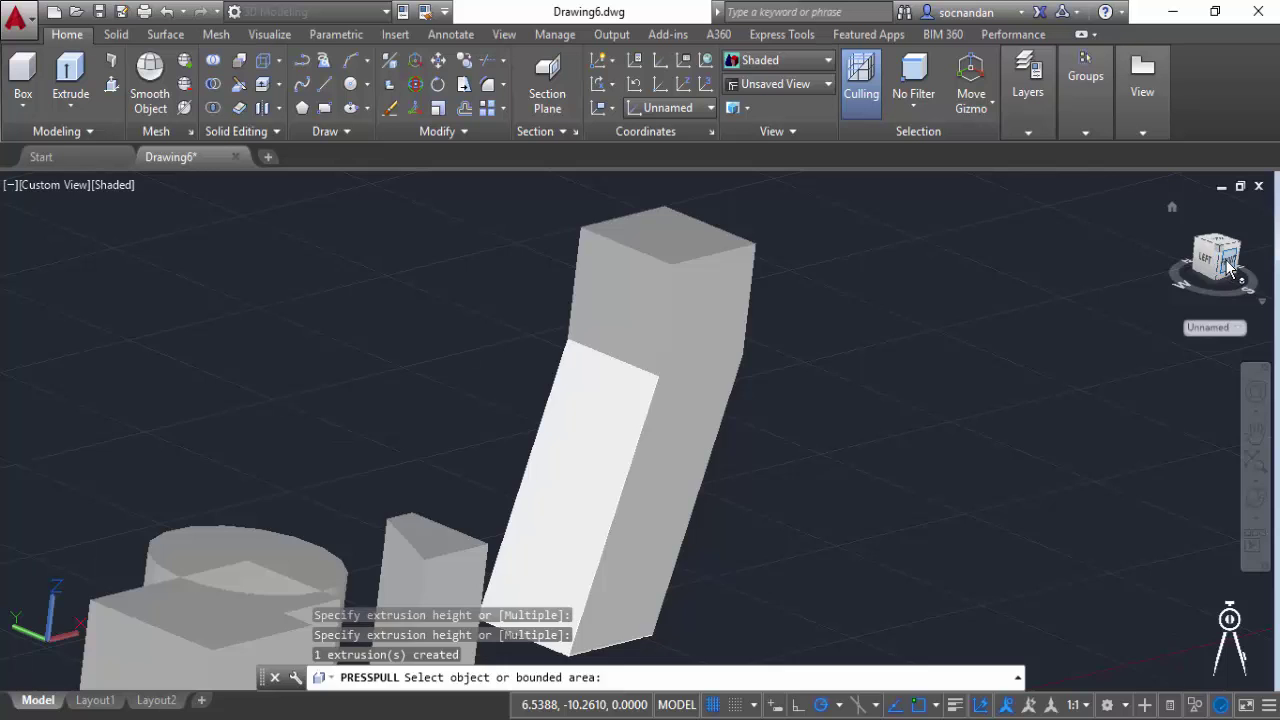
left_click(1228, 260)
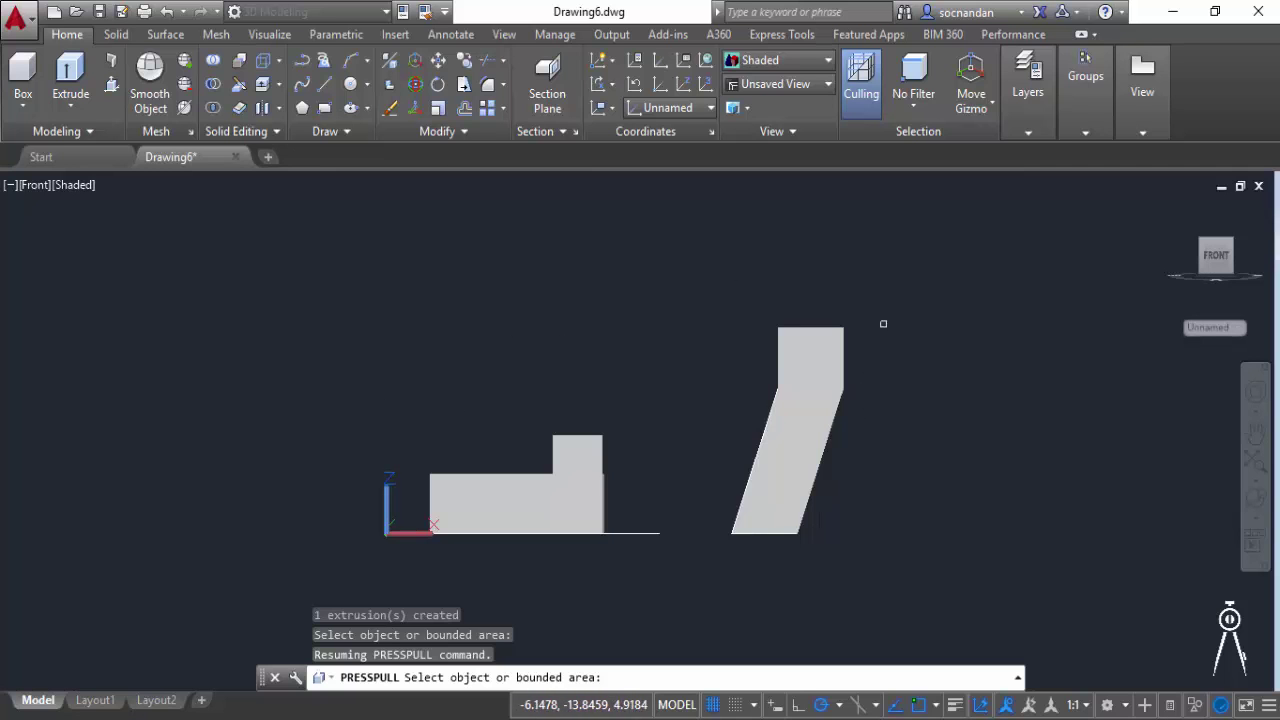
key("Return")
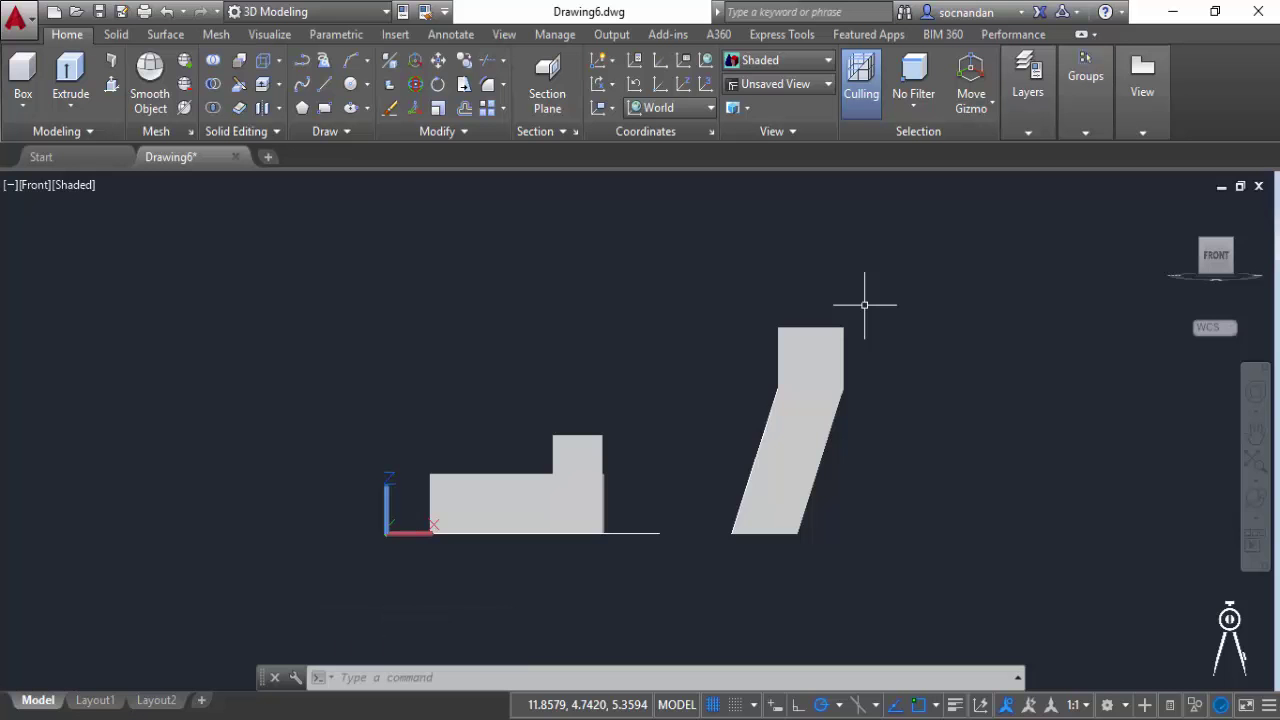
Step: Undo the straight upward pull and the last view change, then clear the selection
key("ctrl+z")
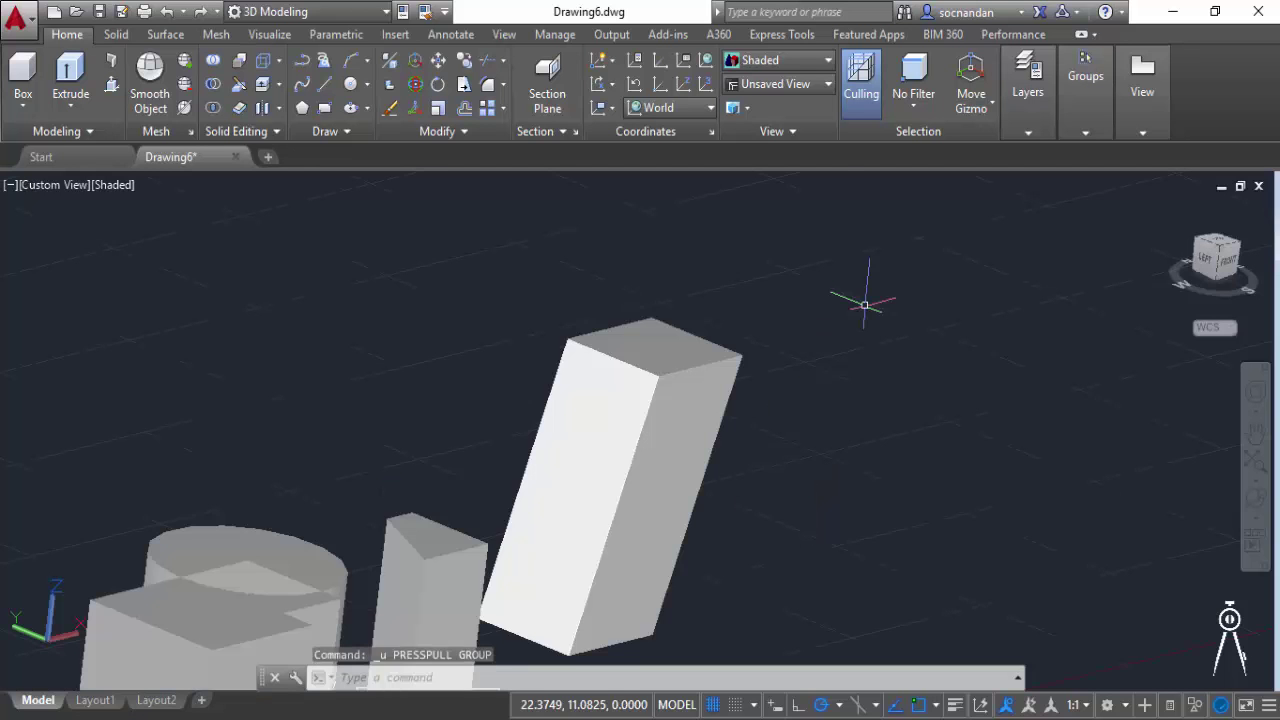
key("ctrl+z")
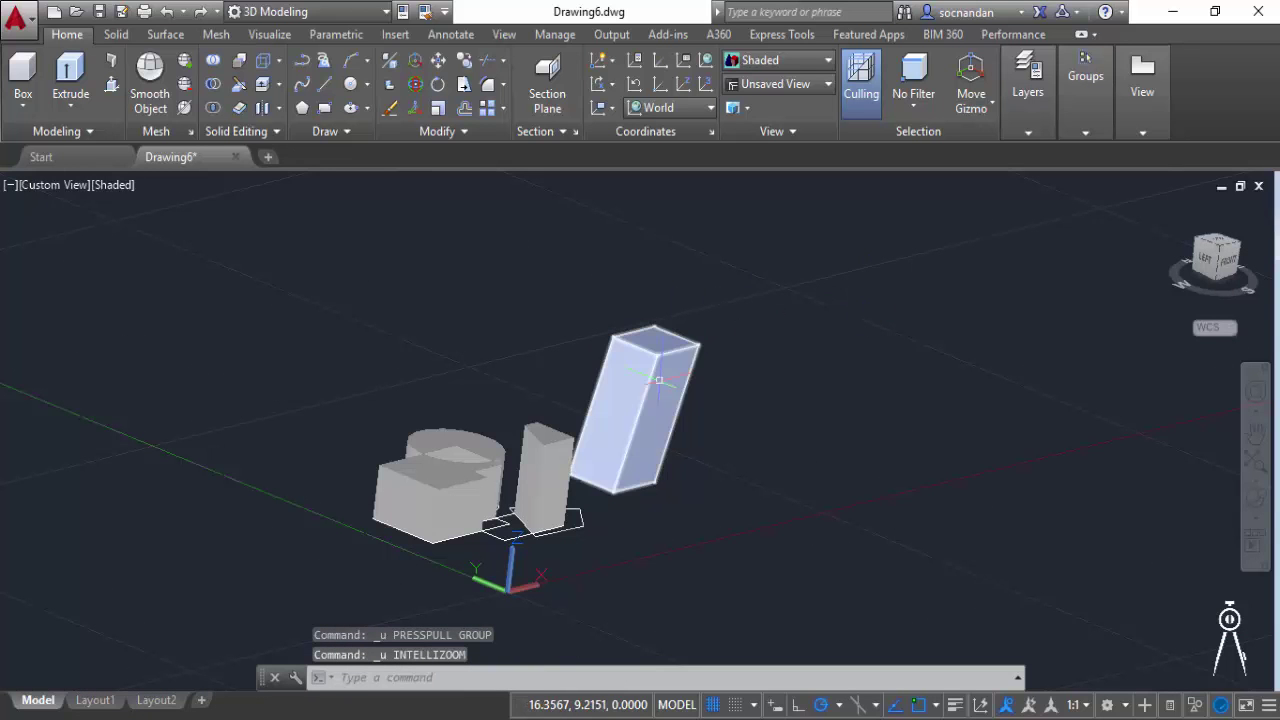
left_click(660, 410)
key("Escape")
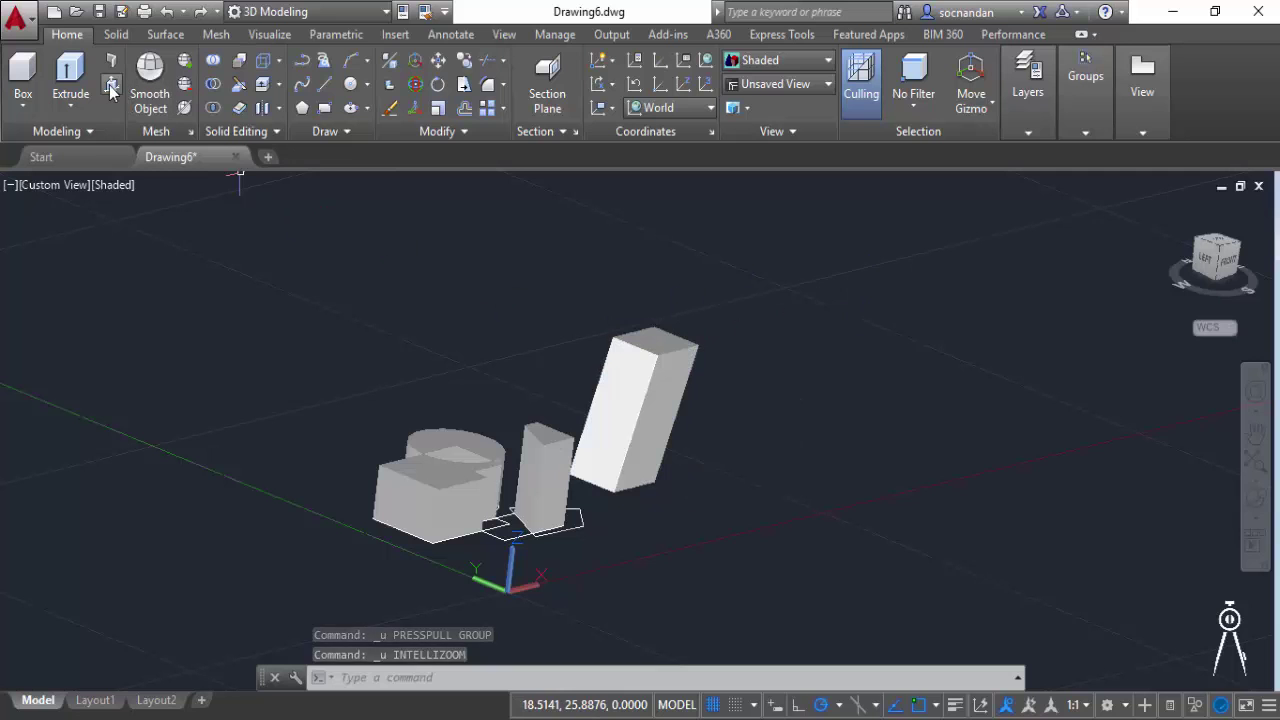
Step: Press-pull the leaning solid's top face to offset it along its tilt
left_click(111, 84)
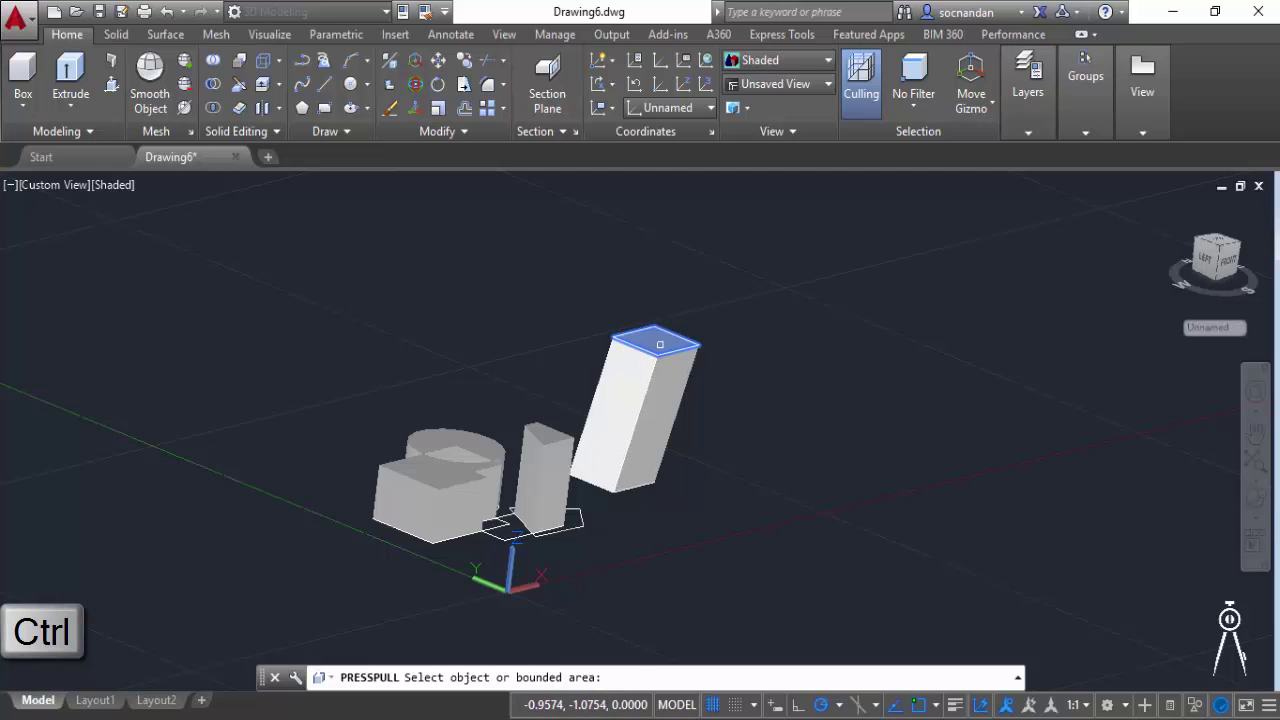
left_click(659, 344, "ctrl")
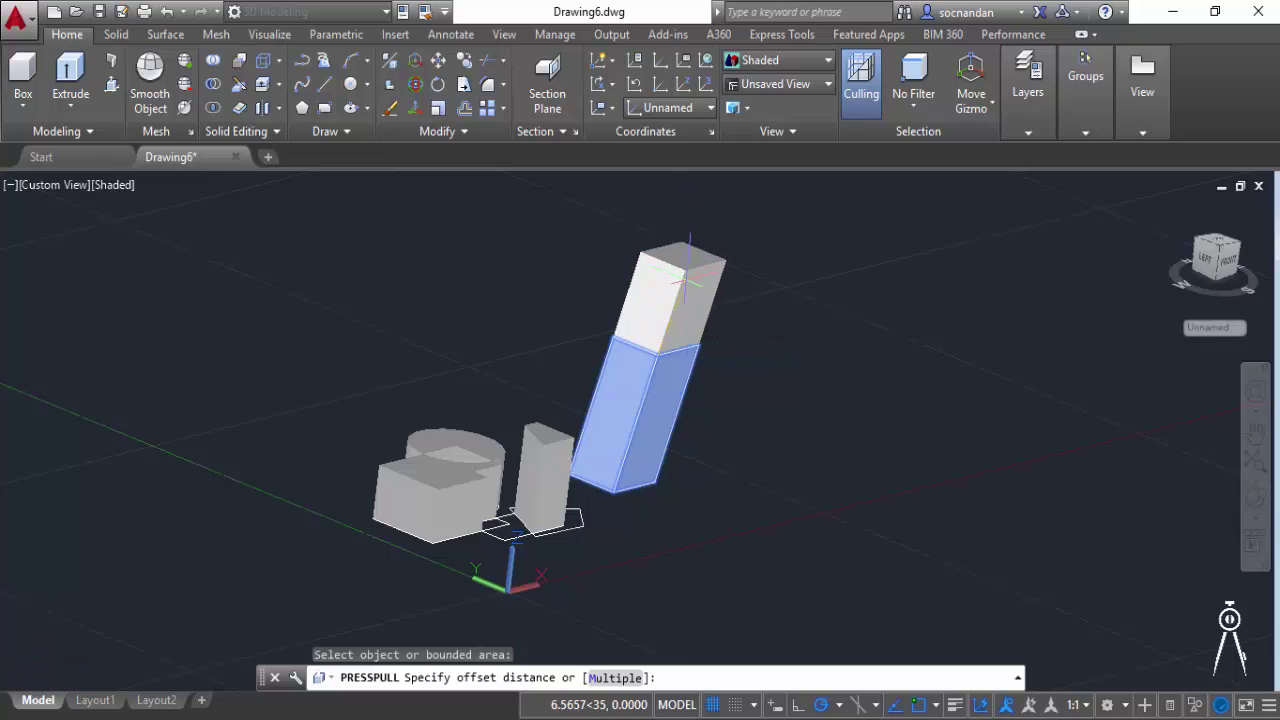
left_click(683, 262)
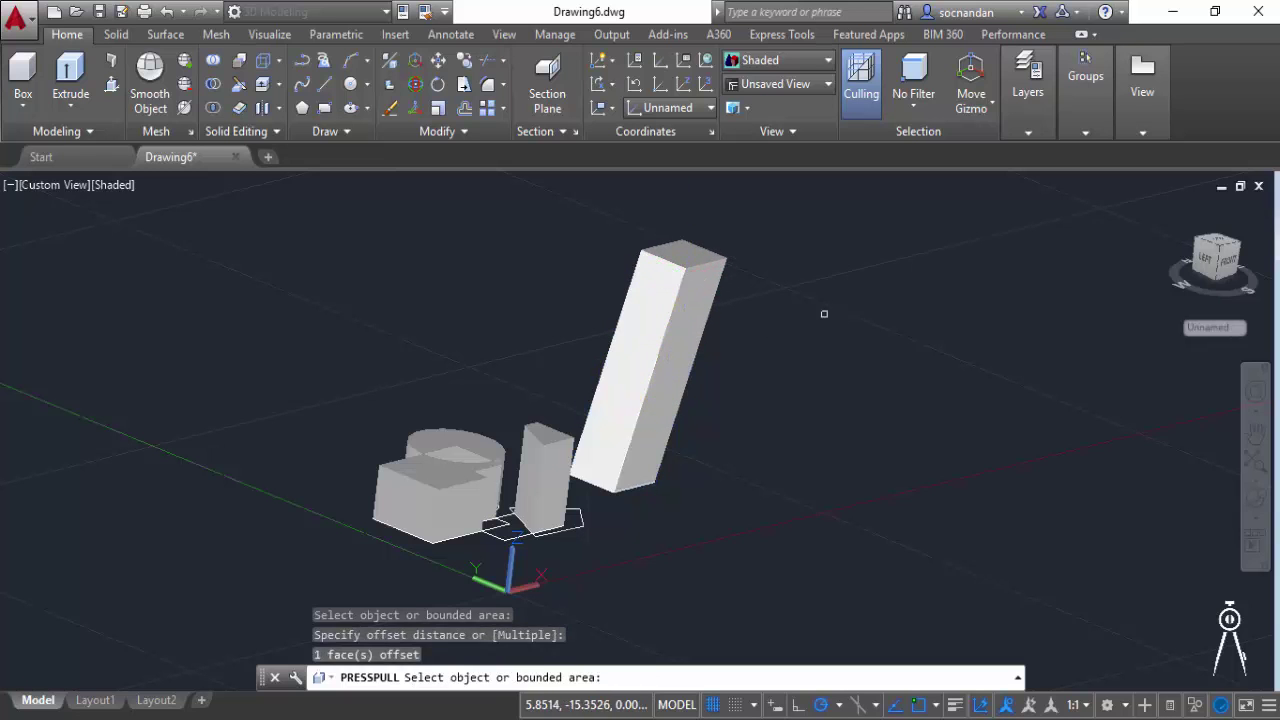
left_click(1228, 258)
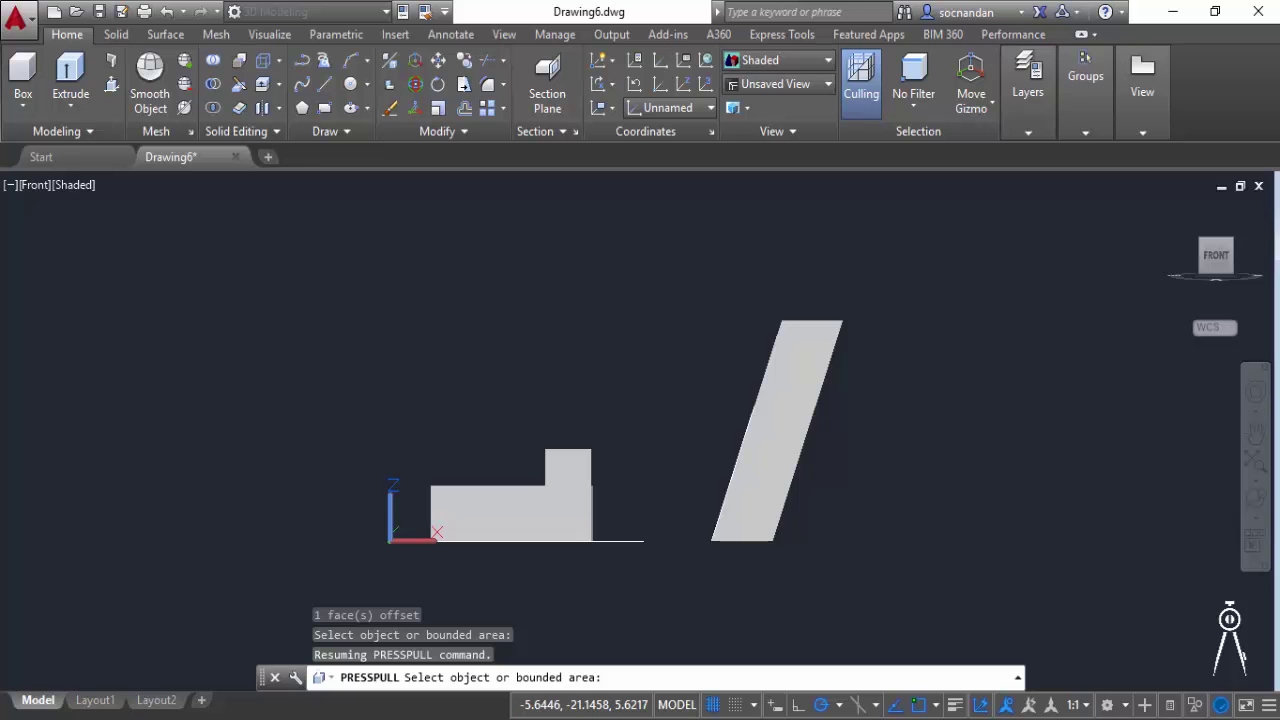
key("Return")
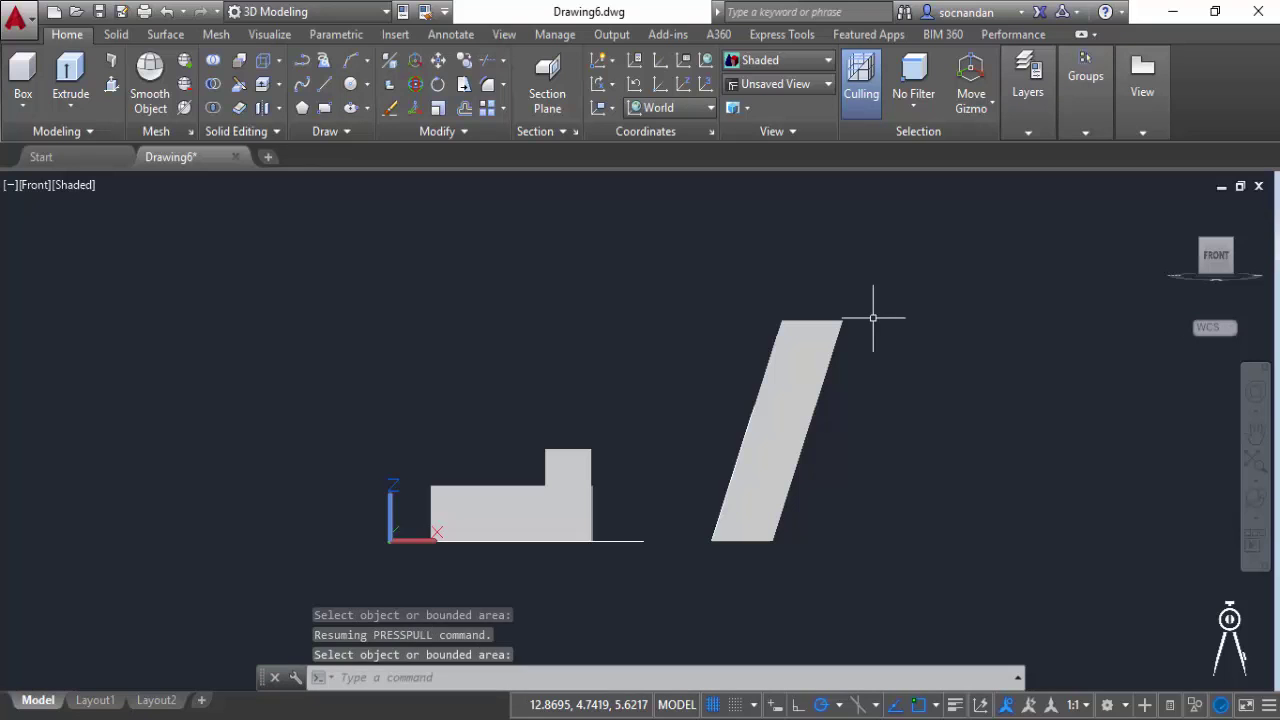